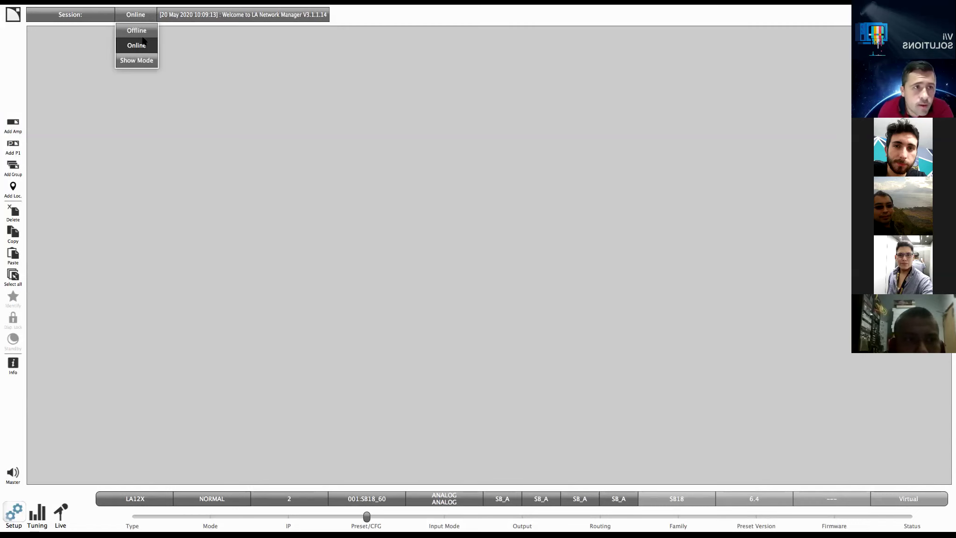
Step: Switch the session to Show Mode, cancel a change to Offline, and return the session to Online
left_click(137, 61)
left_click(137, 32)
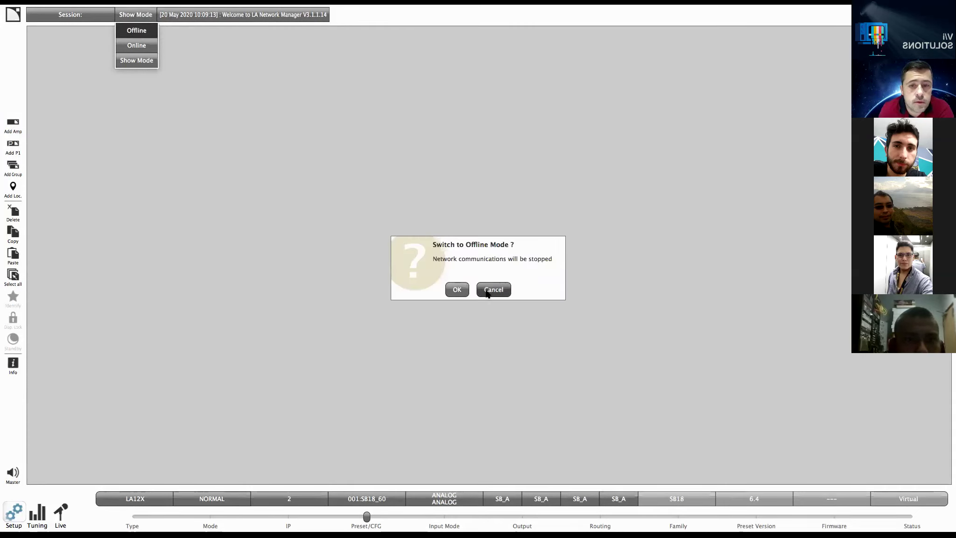
left_click(486, 290)
left_click(139, 15)
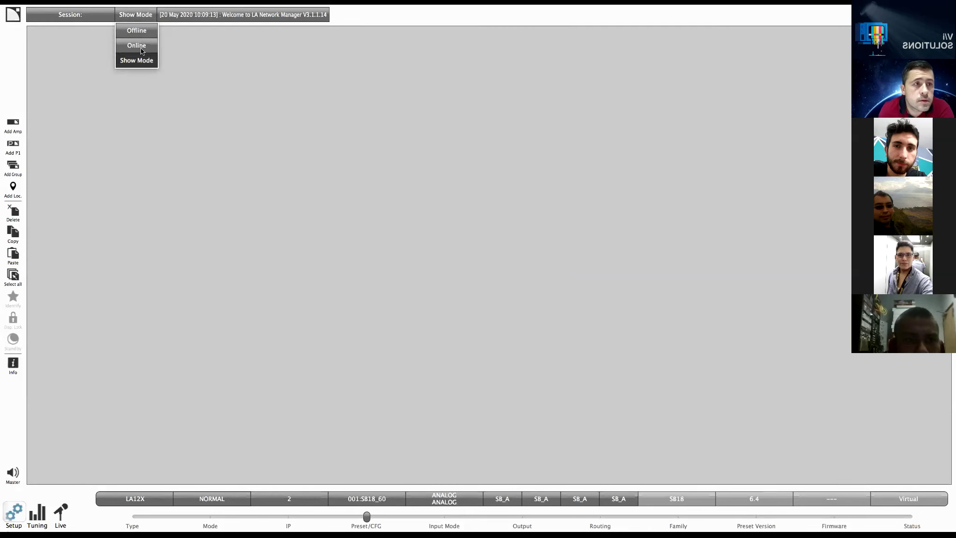
left_click(140, 45)
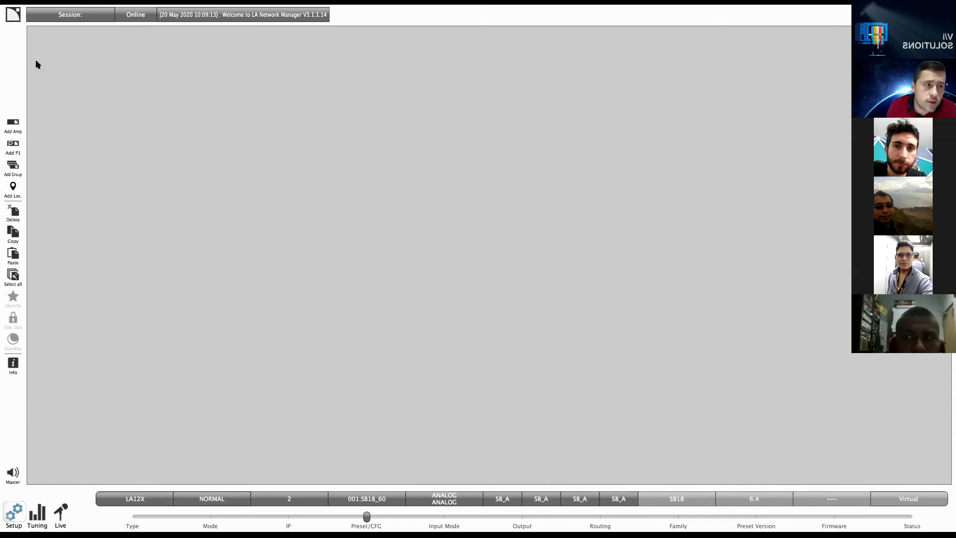
Step: Add an LA12X amplifier with preset 001:SB18_60 and place it in the upper-left area of the workspace
left_click(13, 124)
left_click(204, 91)
left_click_drag(204, 91, 184, 98)
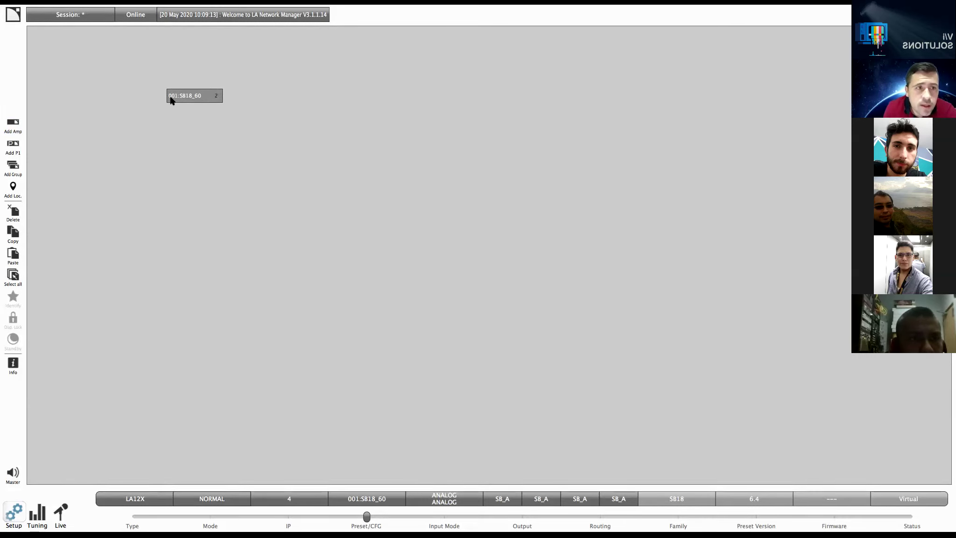
left_click(215, 97)
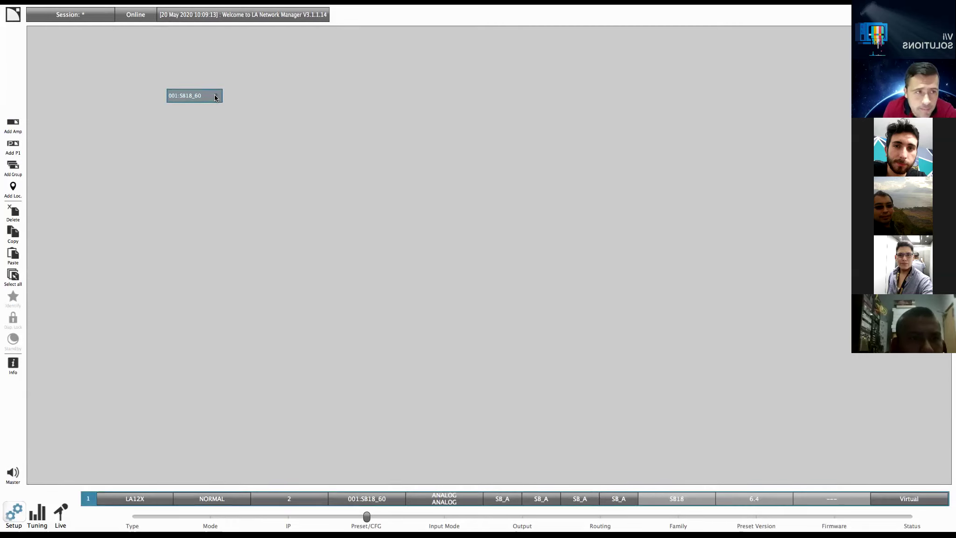
Step: Add a P1 processor at the upper edge of the workspace and move the amplifier to its lower left
left_click(17, 149)
left_click_drag(118, 44, 311, 58)
left_click_drag(211, 98, 150, 87)
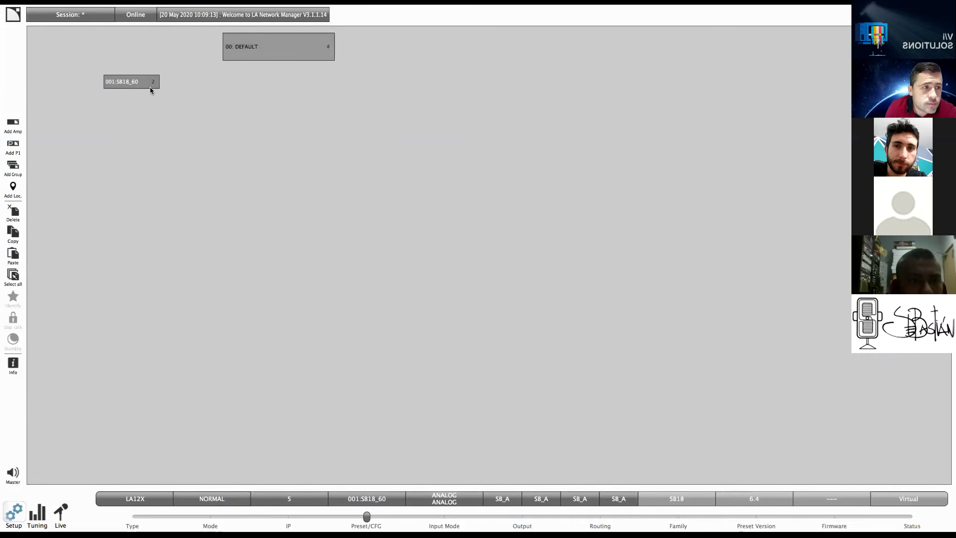
Step: Add a group named "clase" and place it directly above the amplifier
left_click(17, 167)
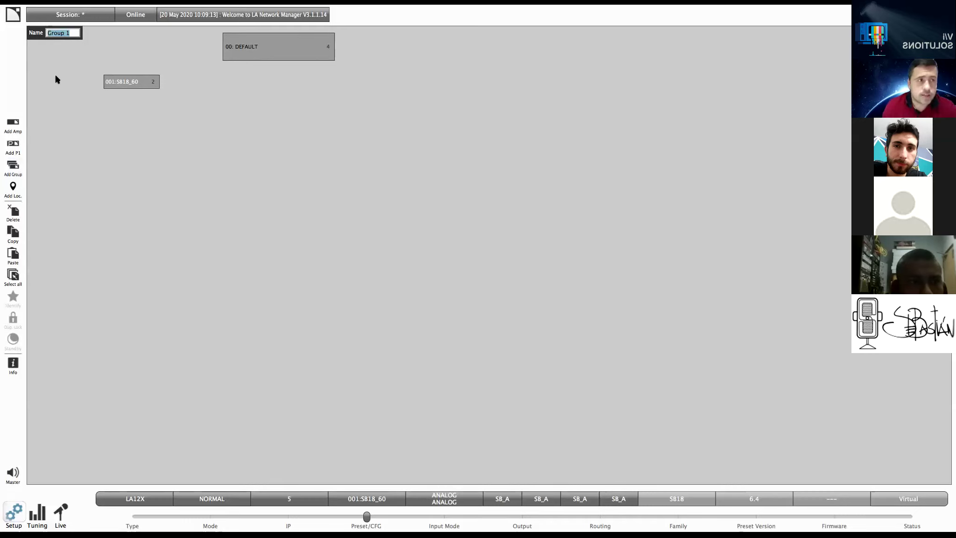
key("BackSpace")
type("c")
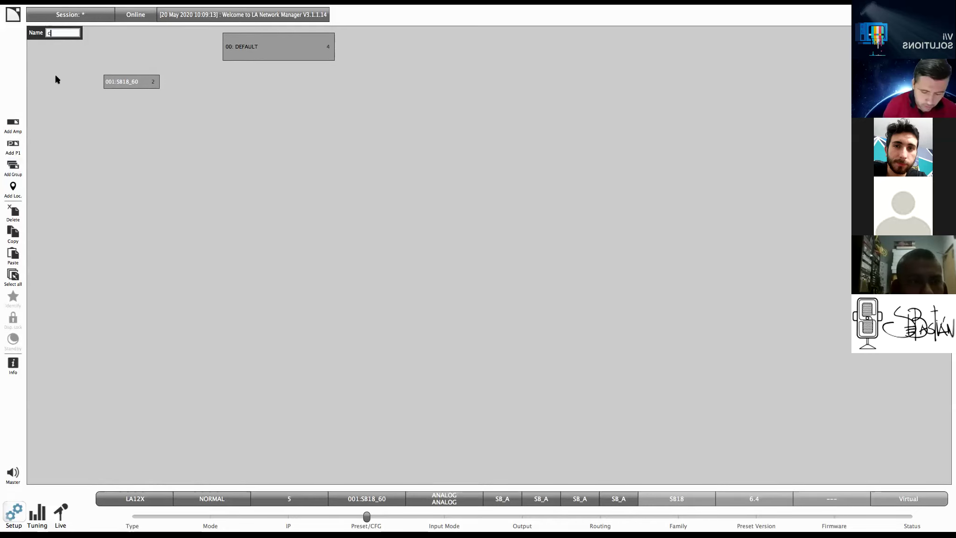
type("lase")
key("Return")
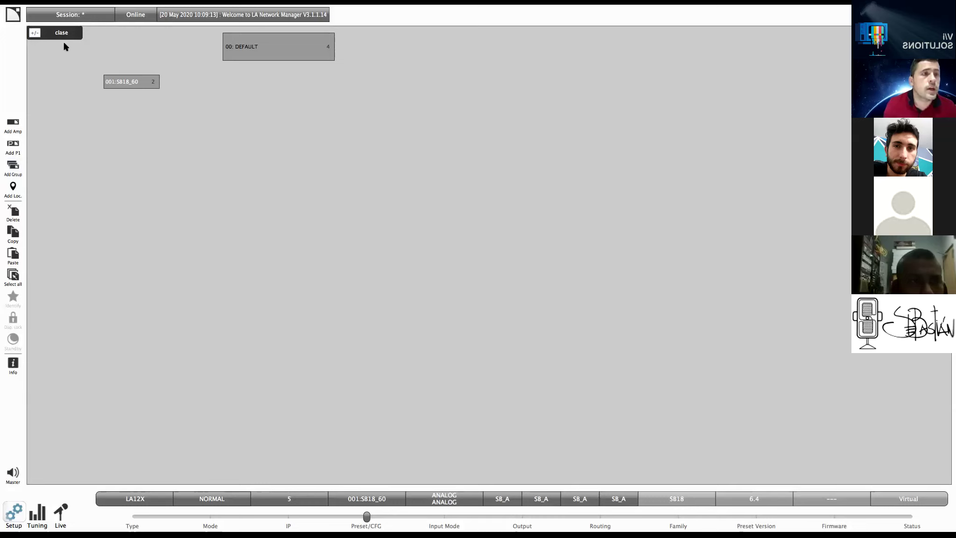
left_click_drag(204, 55, 155, 70)
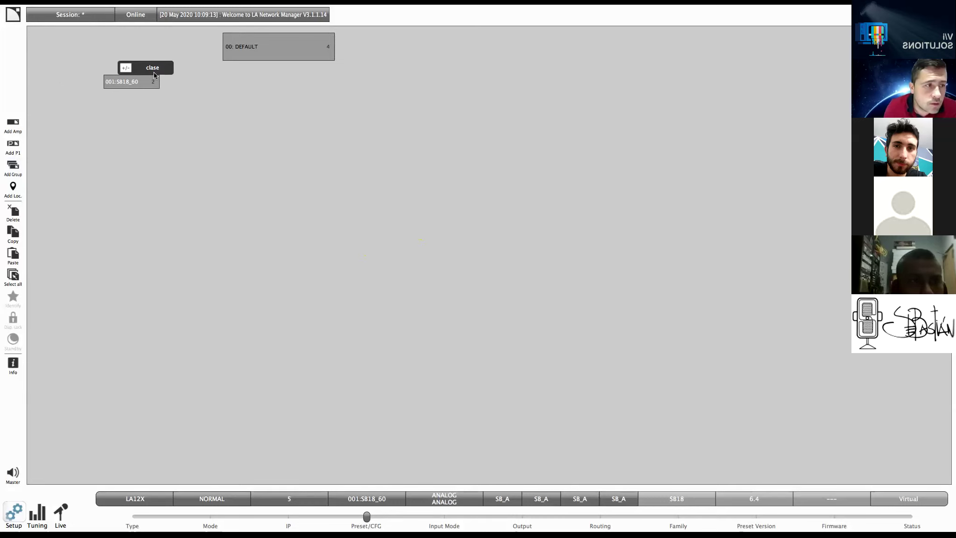
Step: Add a second group named "p1" and place it against the right side of the P1 processor
left_click(14, 164)
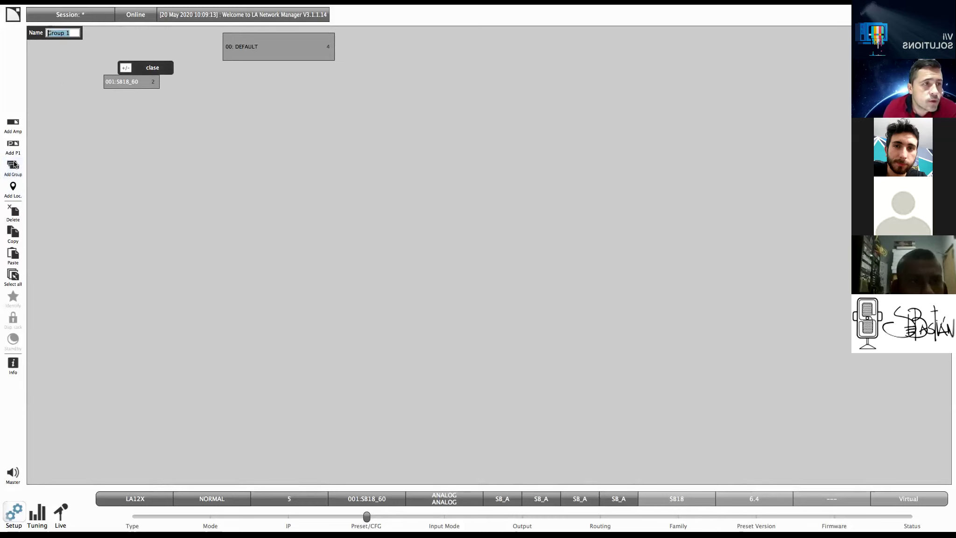
type("p1")
key("Return")
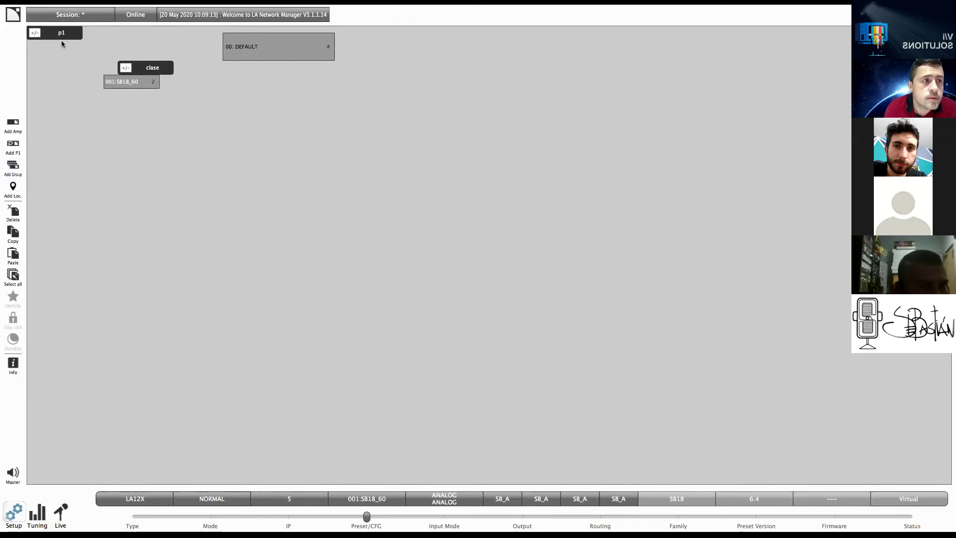
left_click_drag(62, 42, 202, 62)
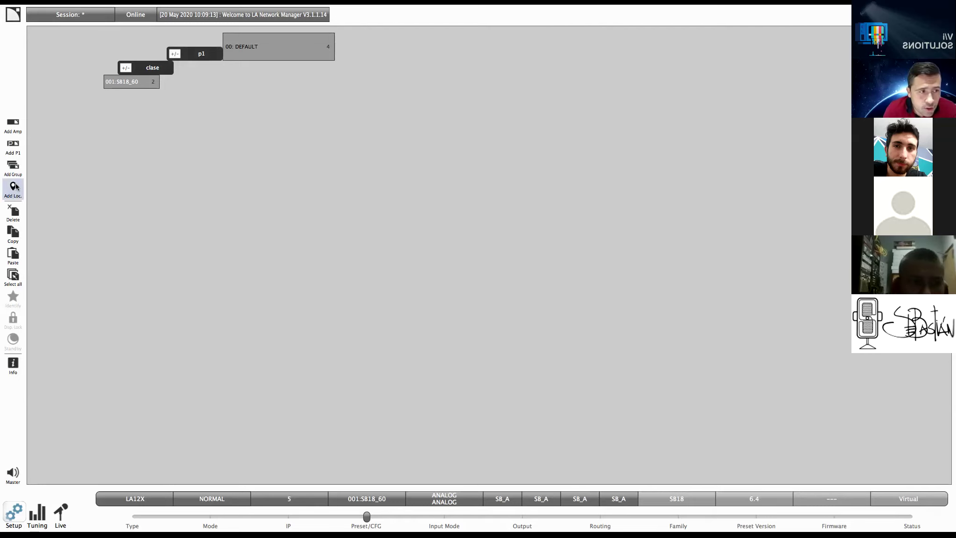
left_click_drag(207, 57, 371, 41)
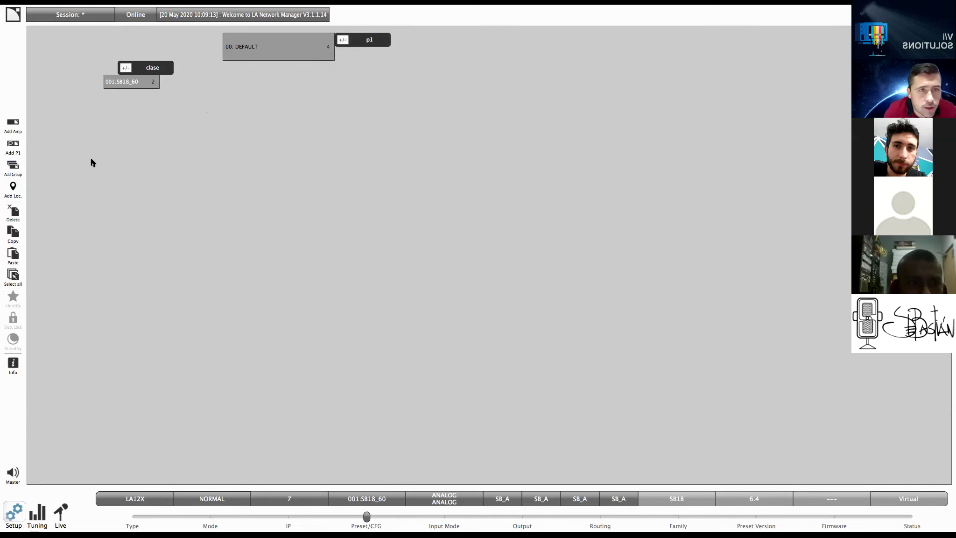
Step: Add a location named "rta1" and place it below the p1 group
left_click(17, 186)
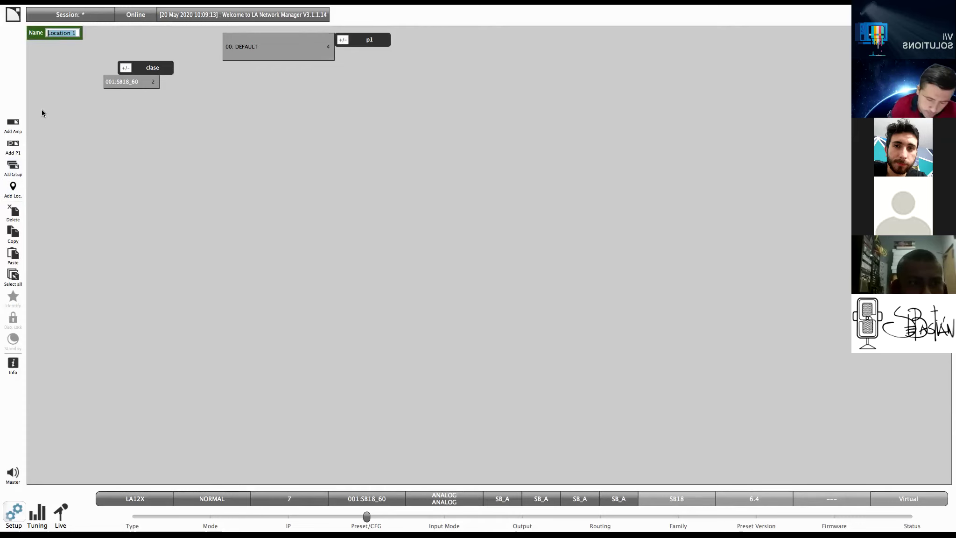
type("rta1")
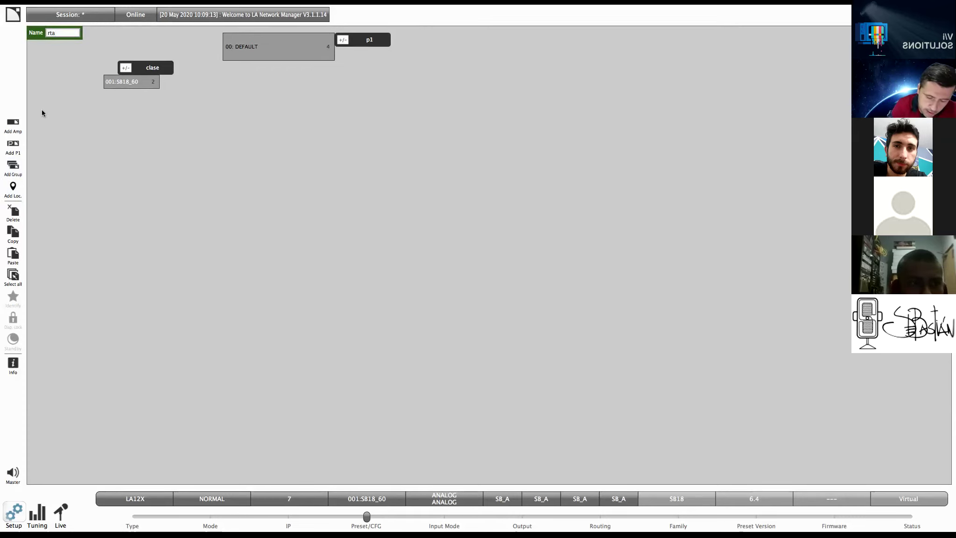
key("Return")
left_click(416, 123)
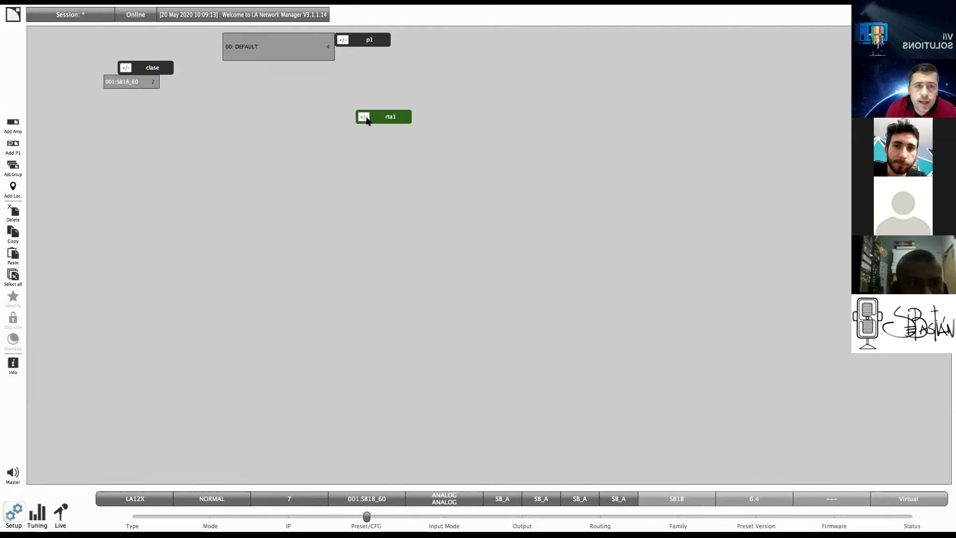
left_click_drag(389, 115, 382, 94)
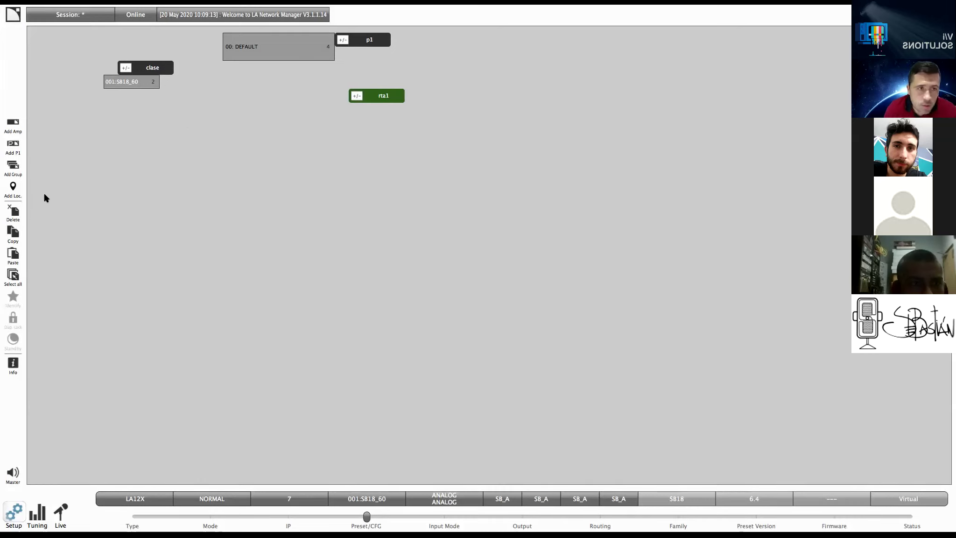
Step: Add a second amplifier in the empty area below the other units and delete it again
left_click(13, 149)
left_click_drag(38, 29, 192, 191)
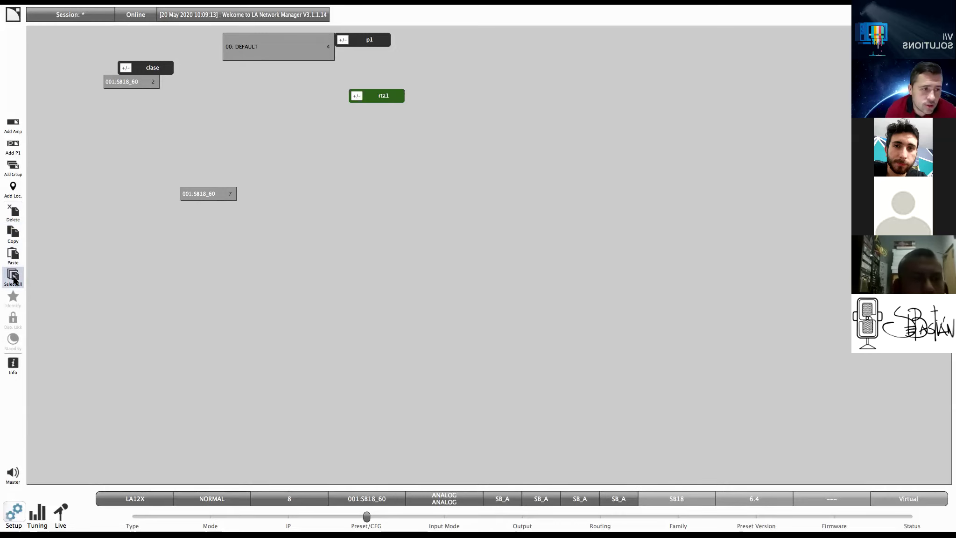
left_click(212, 196)
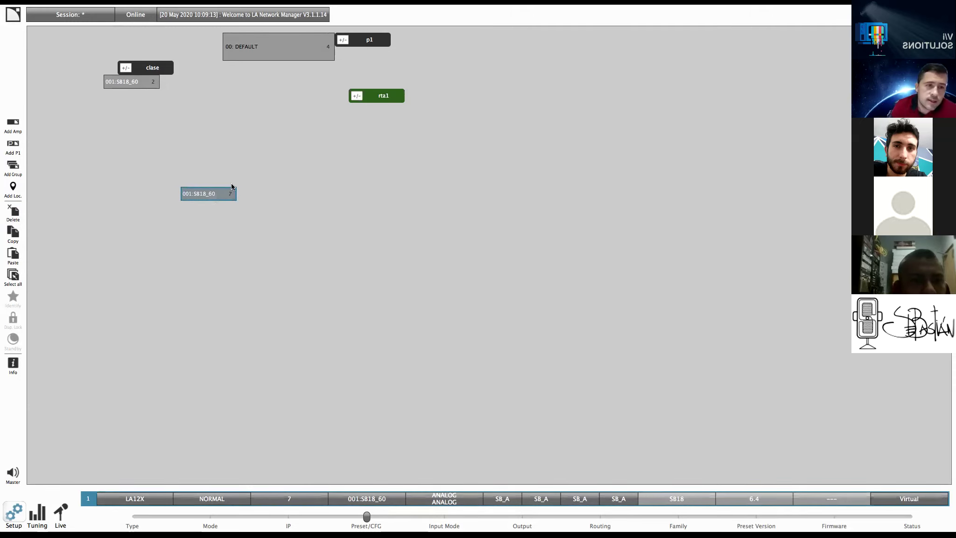
left_click(13, 214)
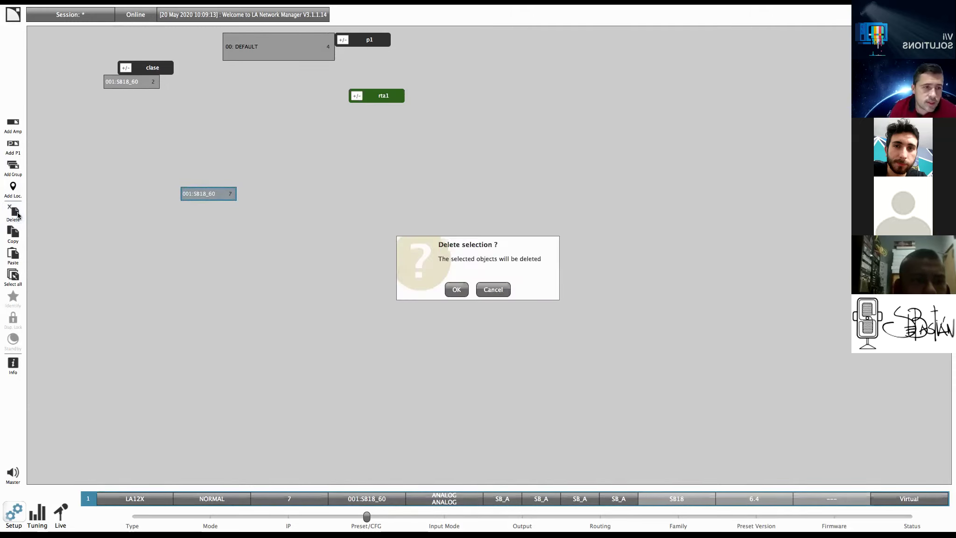
left_click(456, 290)
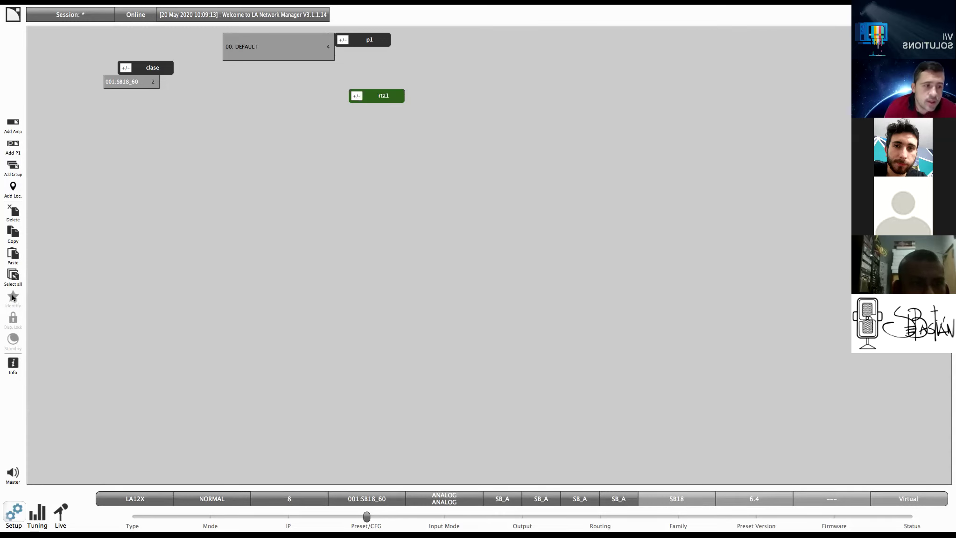
Step: Select the amplifier under the clase group, then mute and unmute the master
left_click(143, 82)
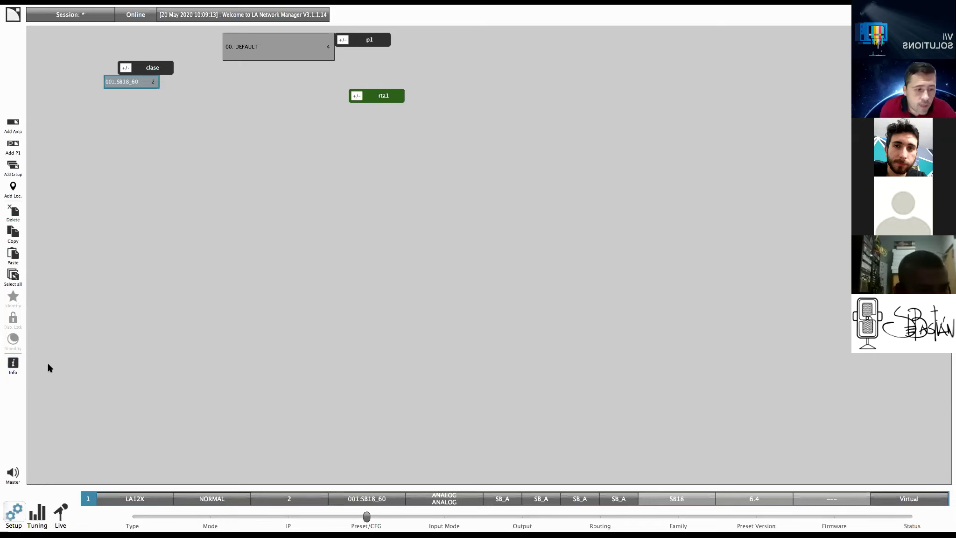
left_click(16, 475)
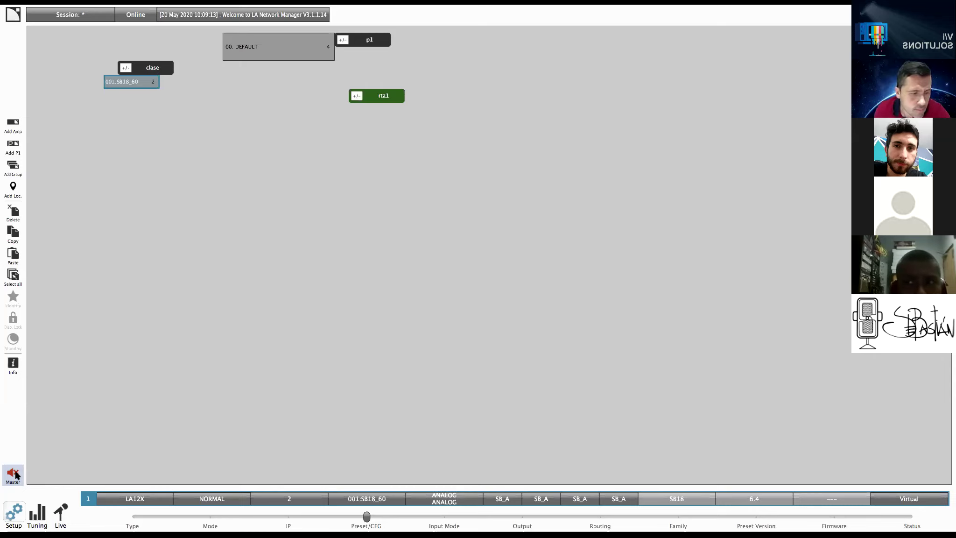
left_click(14, 474)
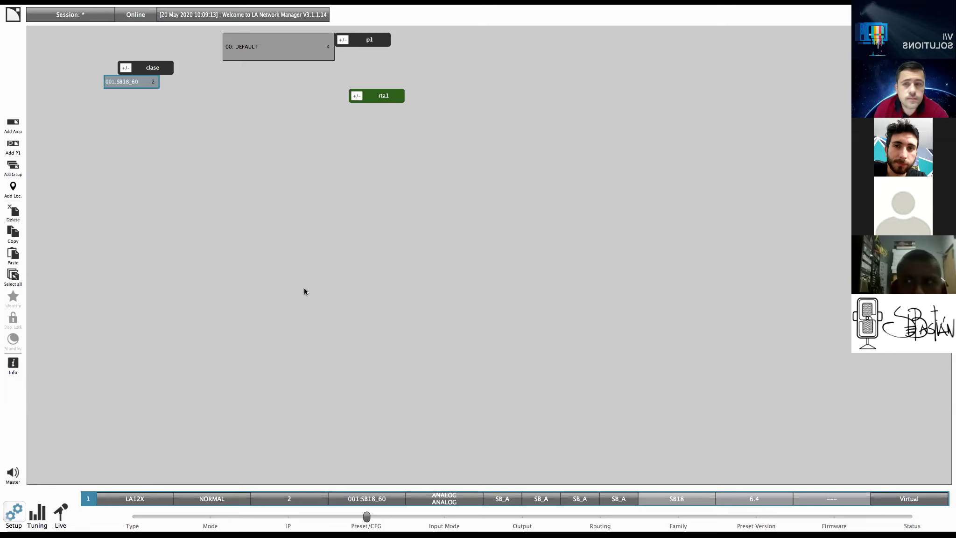
Step: Align the clase and p1 groups above the amplifier and the P1 processor, with the rta1 location beside the processor
left_click_drag(174, 73, 160, 74)
left_click_drag(248, 47, 234, 75)
left_click_drag(360, 42, 236, 56)
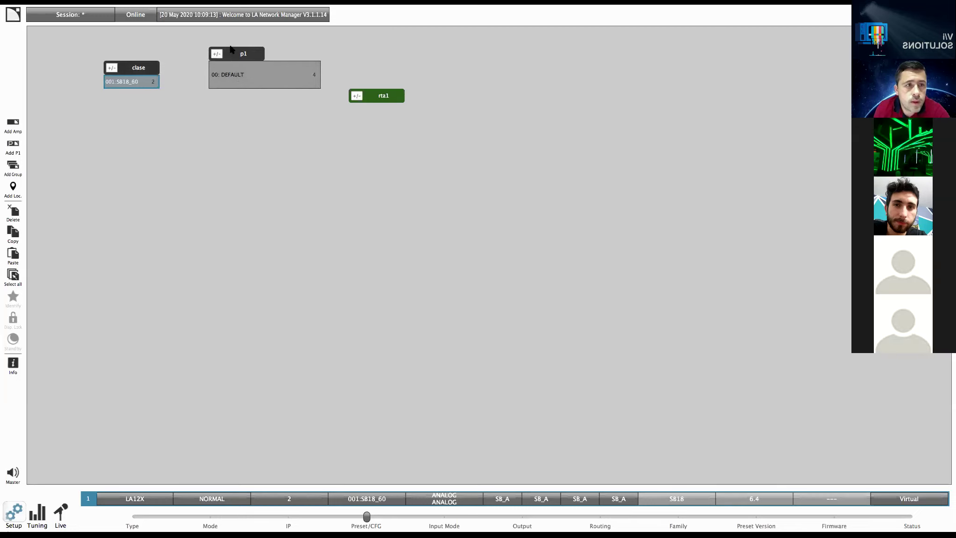
mouse_move(372, 96)
left_mouse_down()
mouse_move(364, 75)
mouse_move(358, 90)
left_mouse_up()
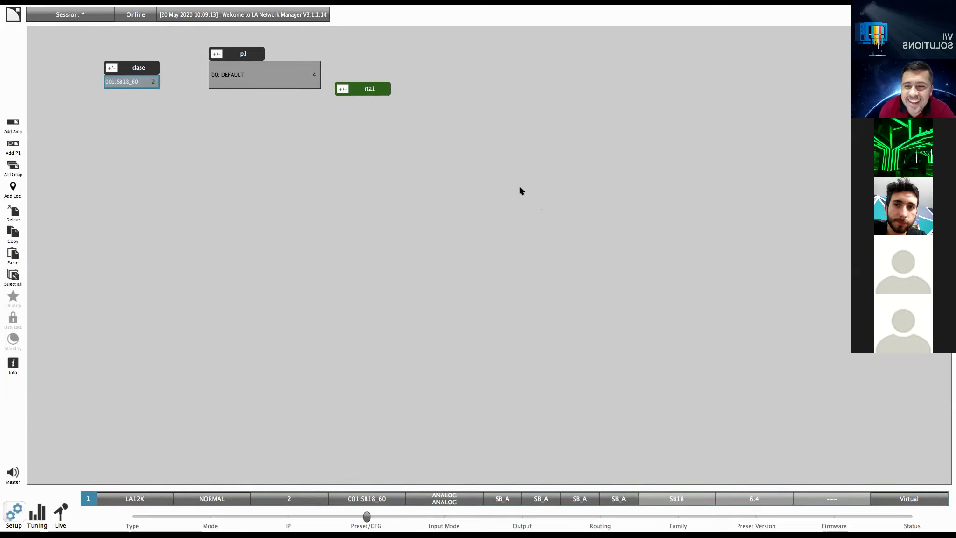
Step: Open the Unit Matcher and show all network addresses in full view
left_click(14, 17)
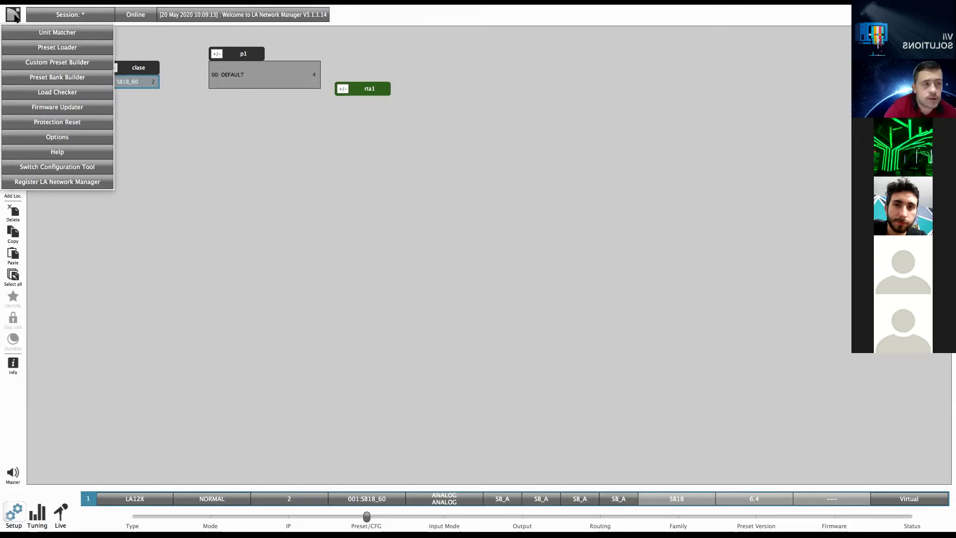
left_click(81, 33)
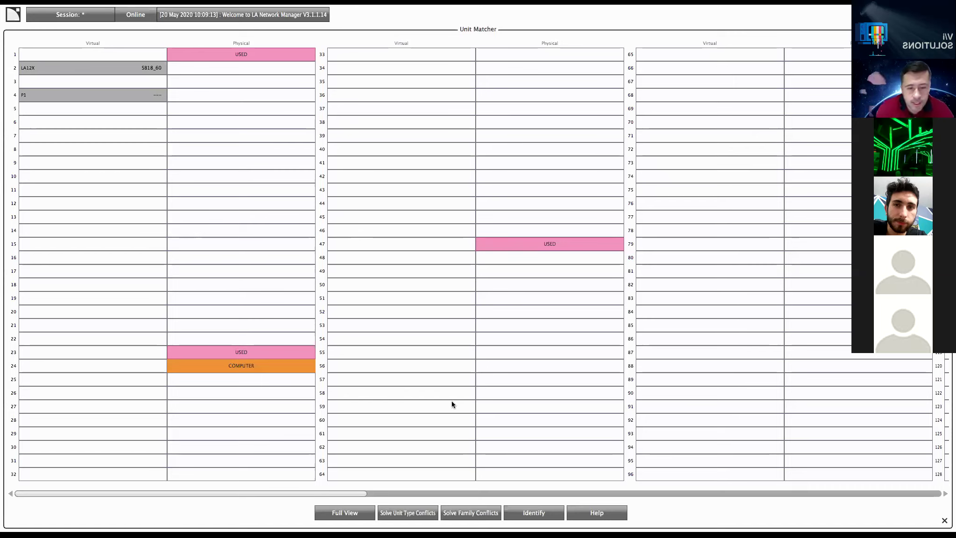
left_click(363, 515)
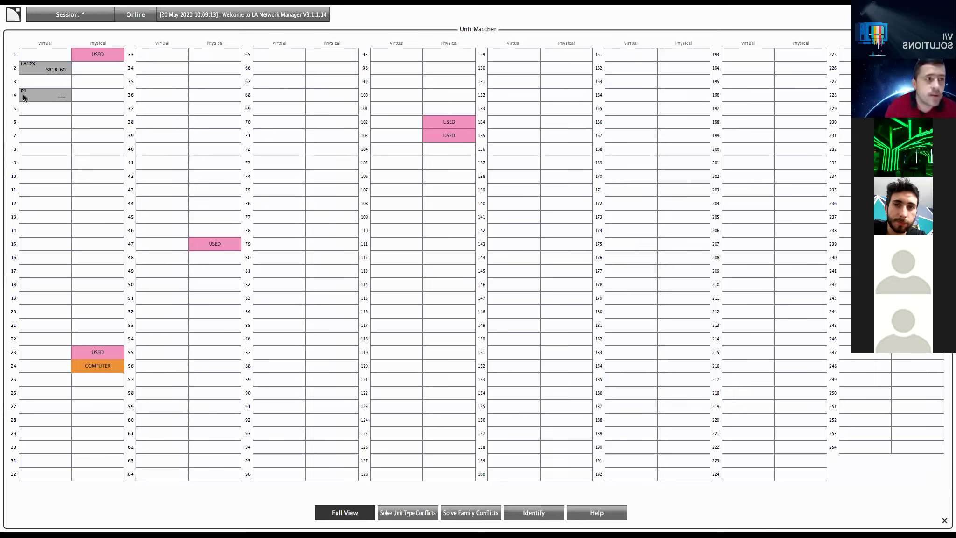
Step: Select the virtual LA12X and P1 units together, move them to addresses 65 and 66, and move them back to addresses 2 and 3
left_click(49, 68)
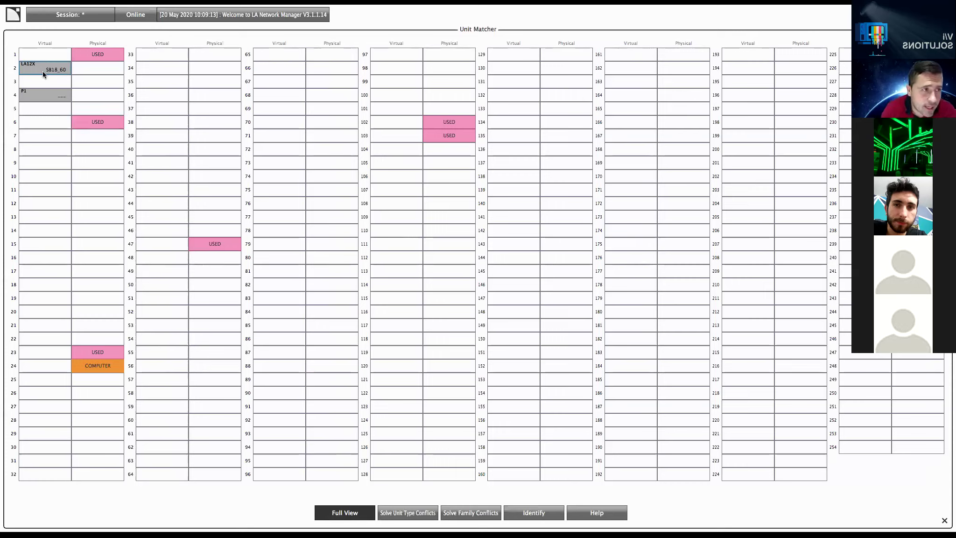
left_click(30, 97)
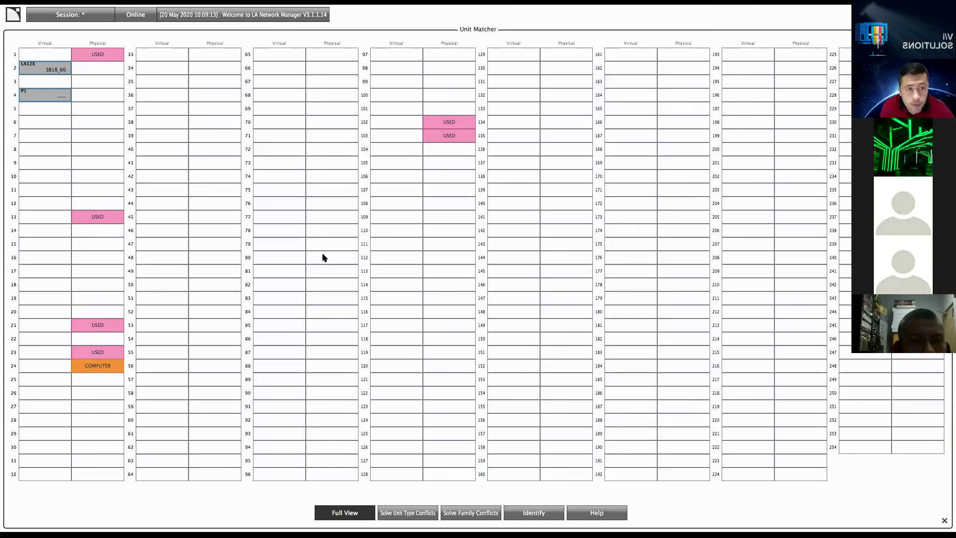
left_click(47, 72)
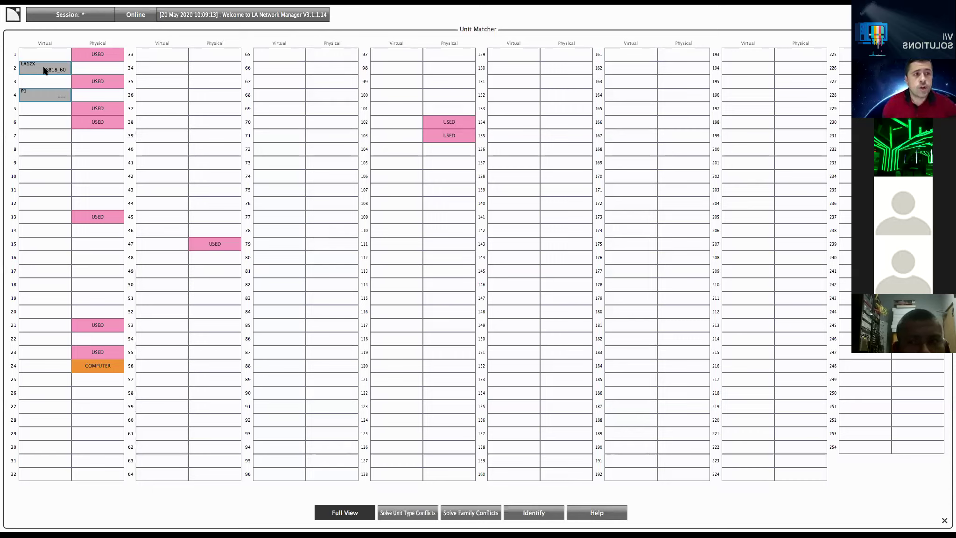
left_click_drag(49, 71, 283, 57)
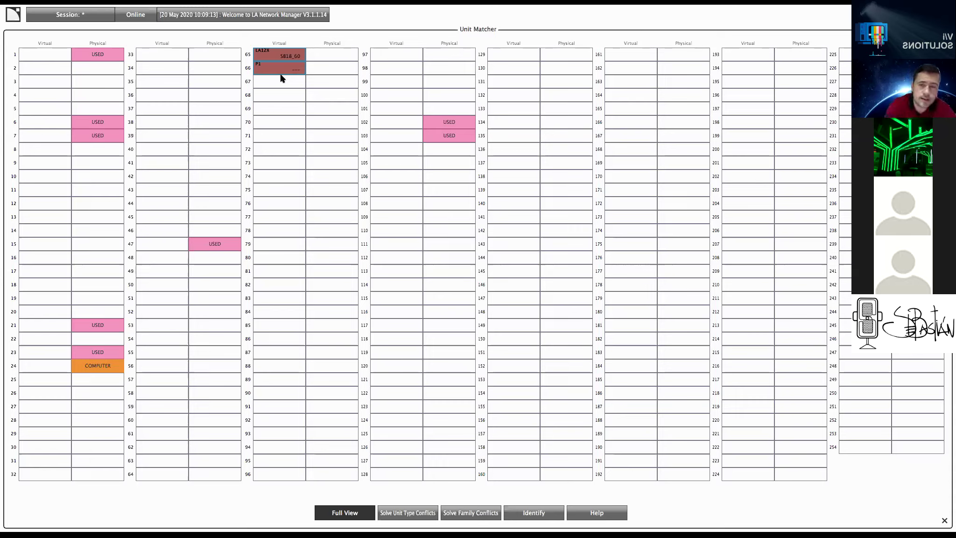
left_click_drag(293, 57, 51, 70)
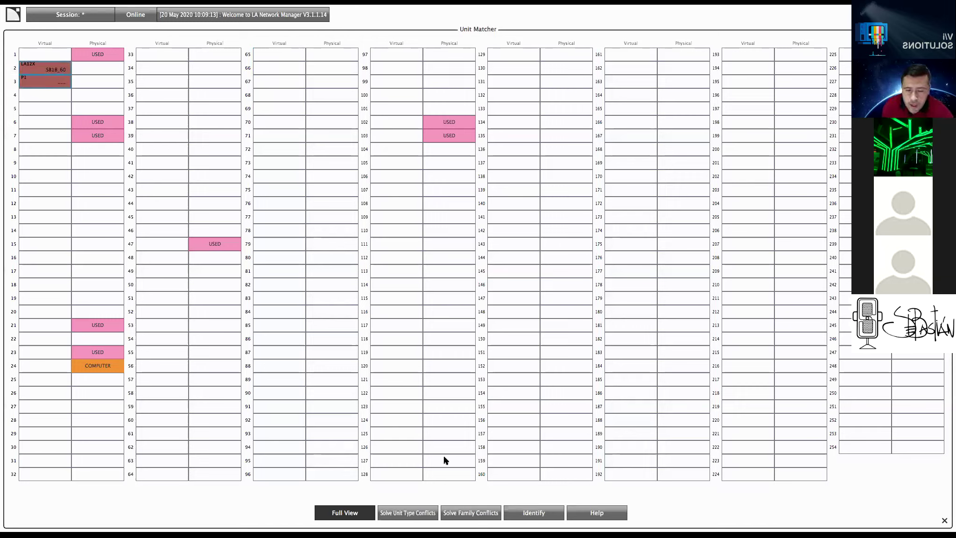
Step: Close the Unit Matcher and switch the session to Offline mode
left_click(485, 511)
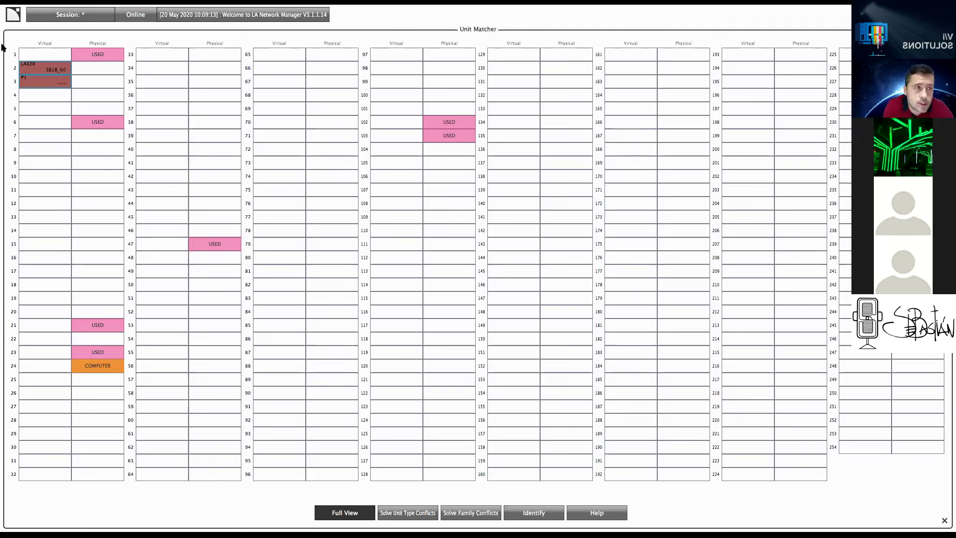
left_click(944, 520)
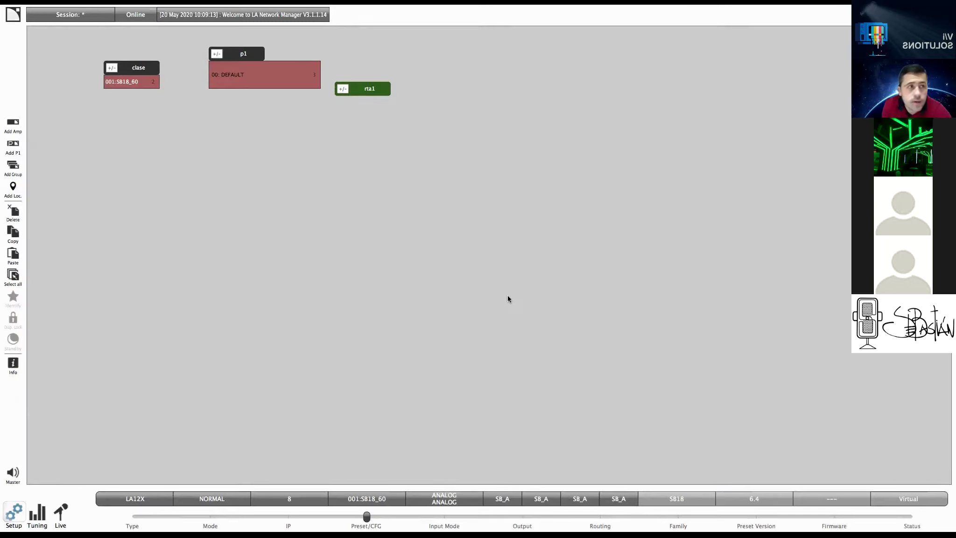
left_click(123, 84)
left_click(132, 16)
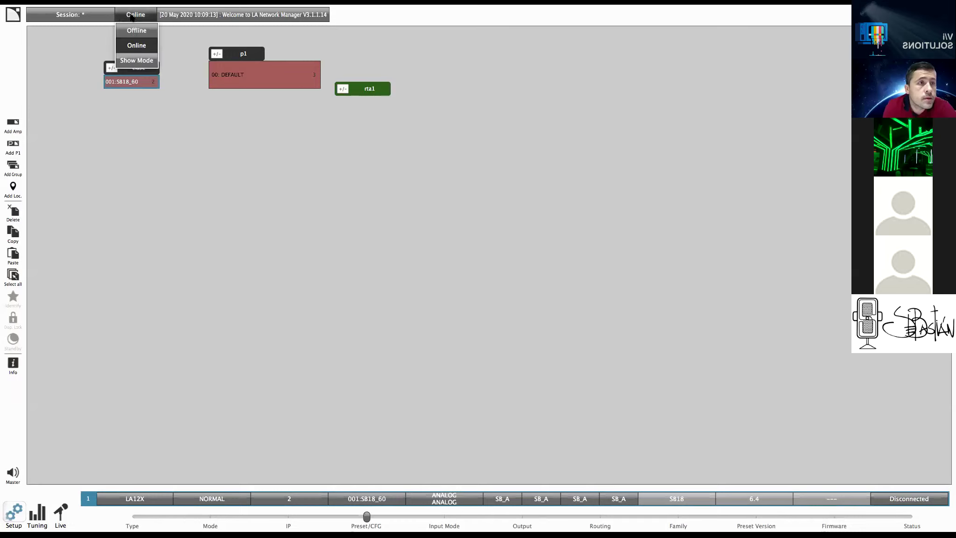
left_click(140, 32)
left_click(457, 290)
Step: Select the amplifier under the clase group and open the Preset Loader for it
left_click(11, 14)
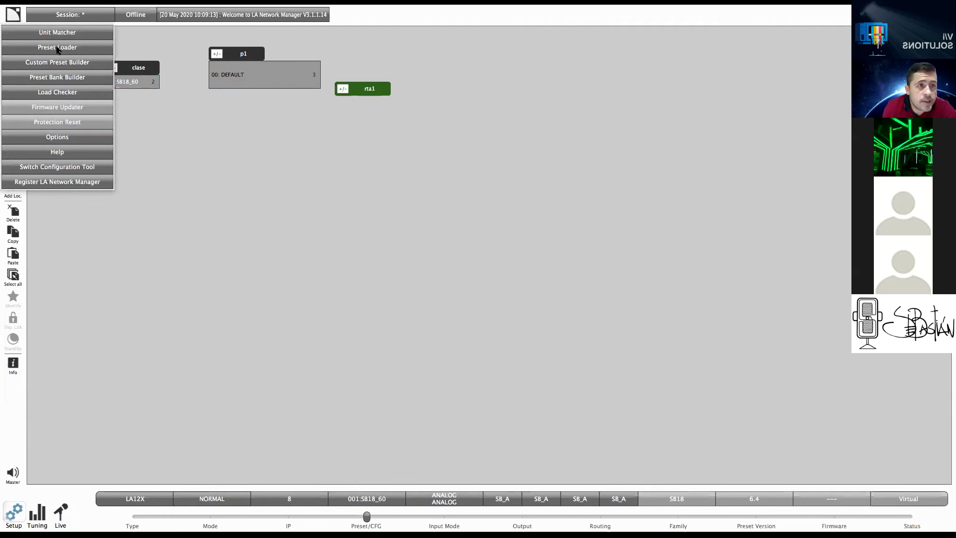
left_click(221, 174)
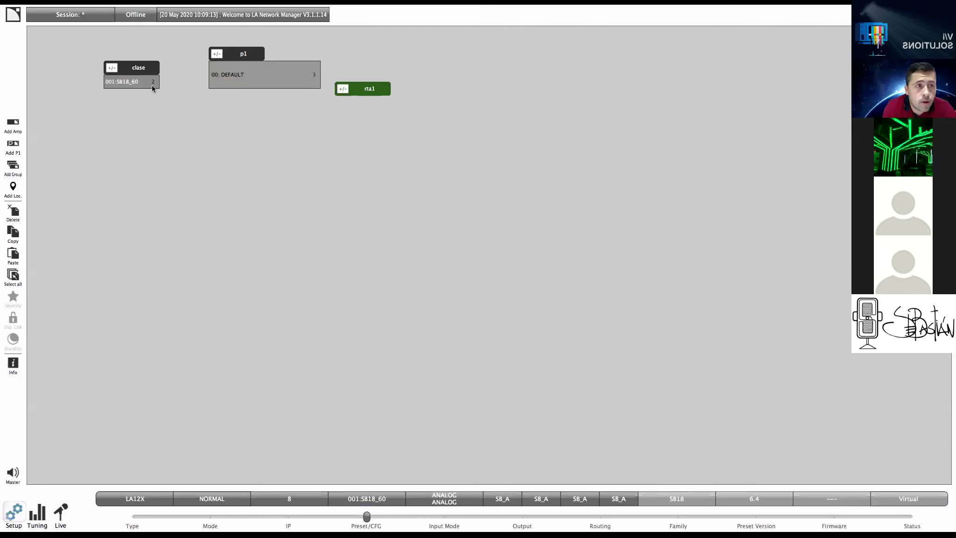
left_click(152, 85)
left_click(13, 14)
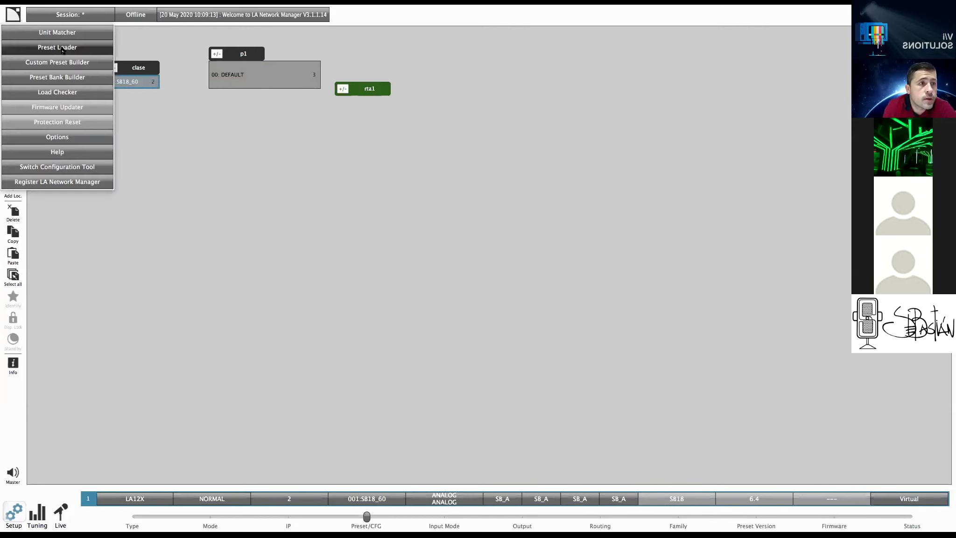
left_click(62, 48)
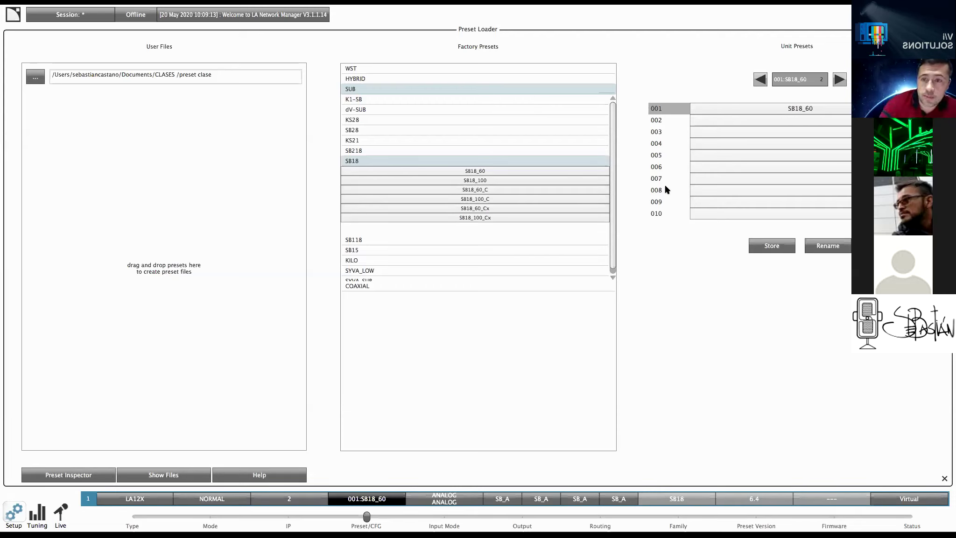
Step: Set the user files folder to preset kudo inside LANET and try to load ALL KARA.lbnk into the amplifier's unit presets
left_click(36, 77)
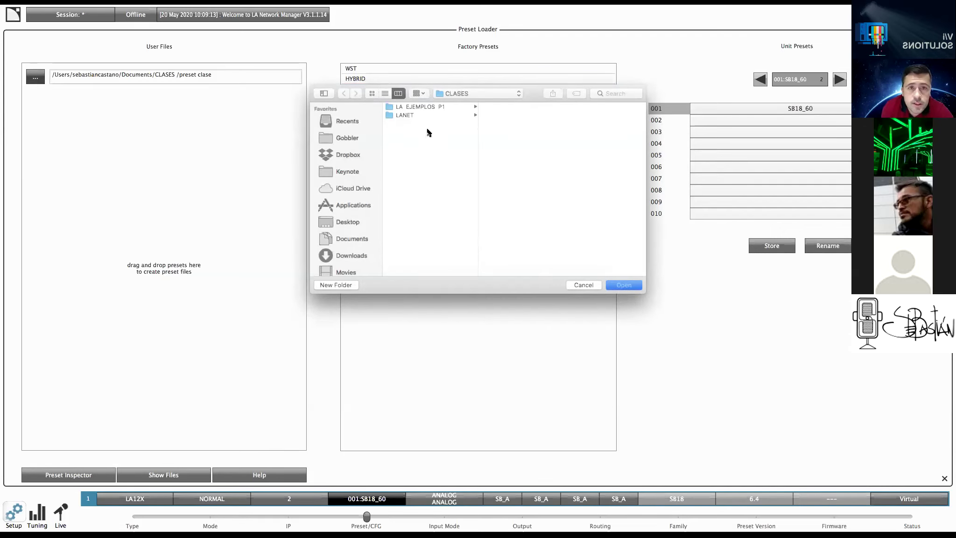
left_click(406, 116)
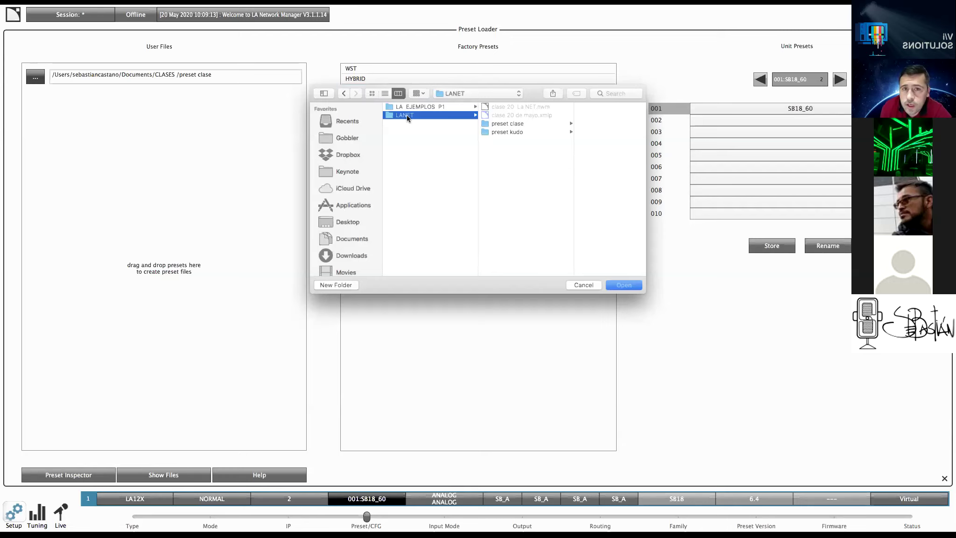
left_click(508, 132)
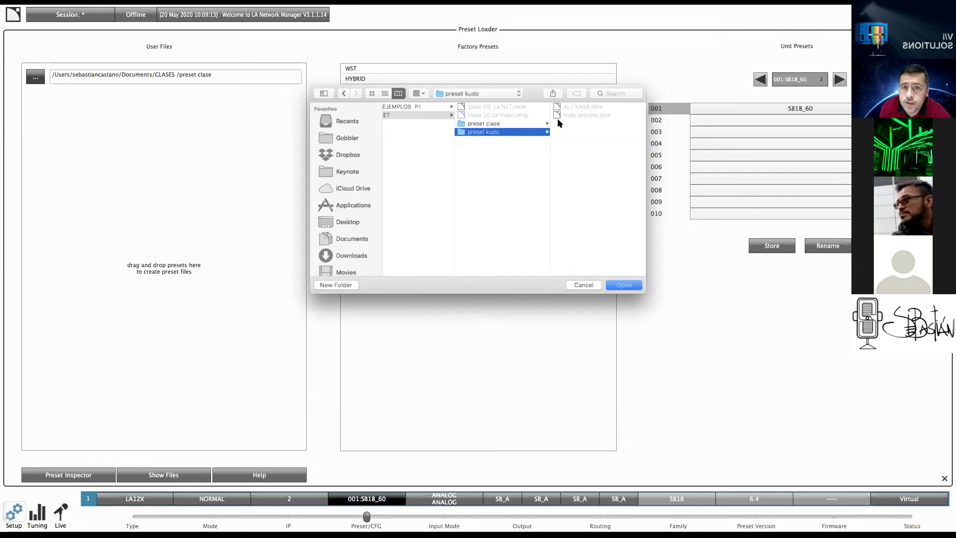
left_click(625, 285)
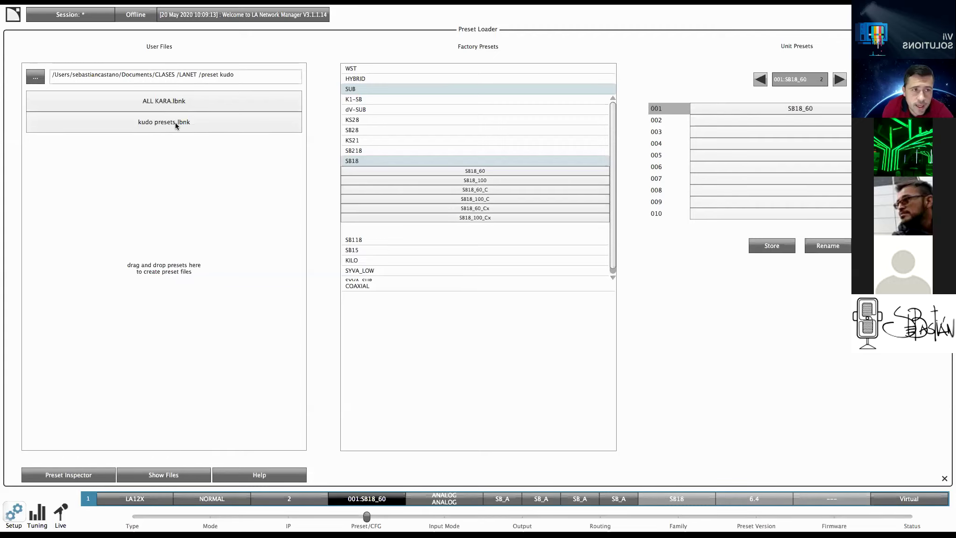
left_click_drag(170, 101, 782, 143)
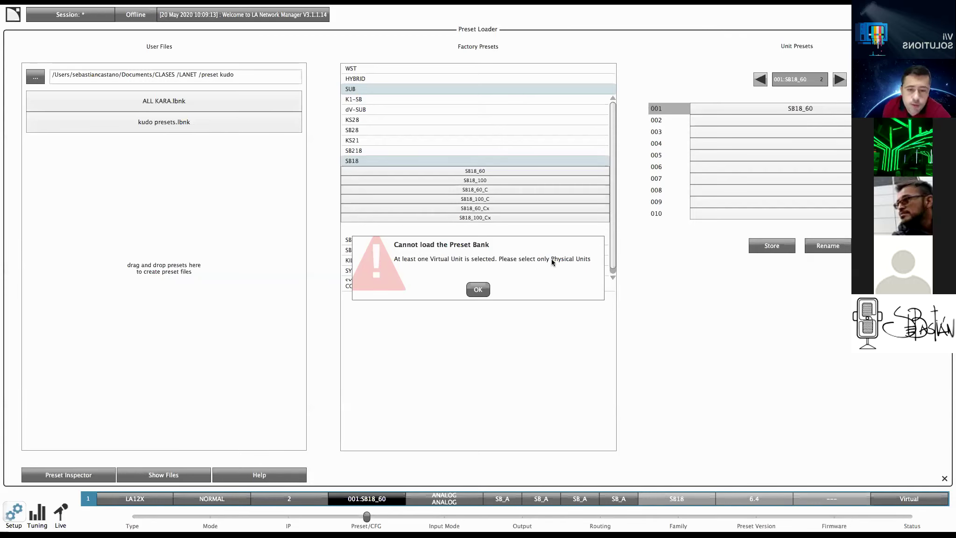
left_click(477, 290)
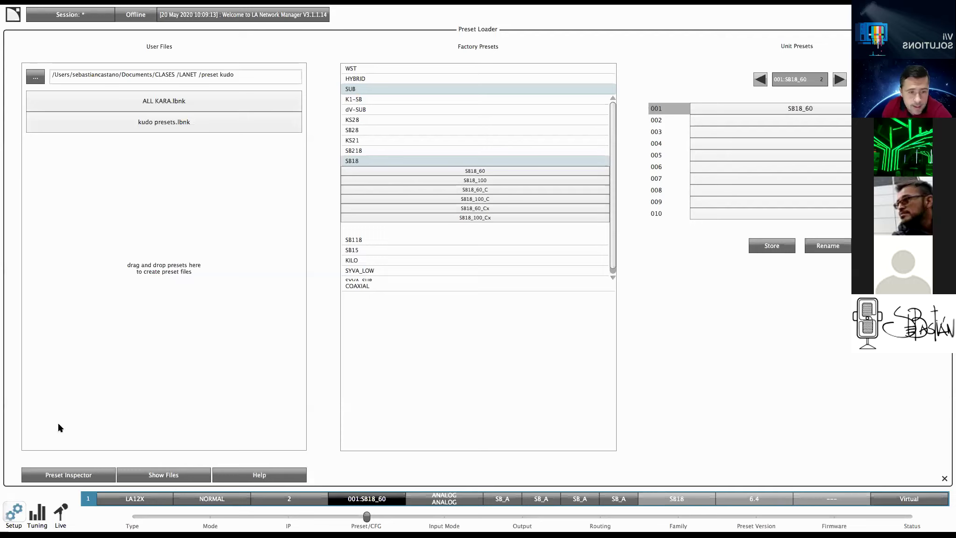
Step: Inspect the SB18_60 factory preset with the Preset Inspector, and close the Preset Loader
left_click(68, 473)
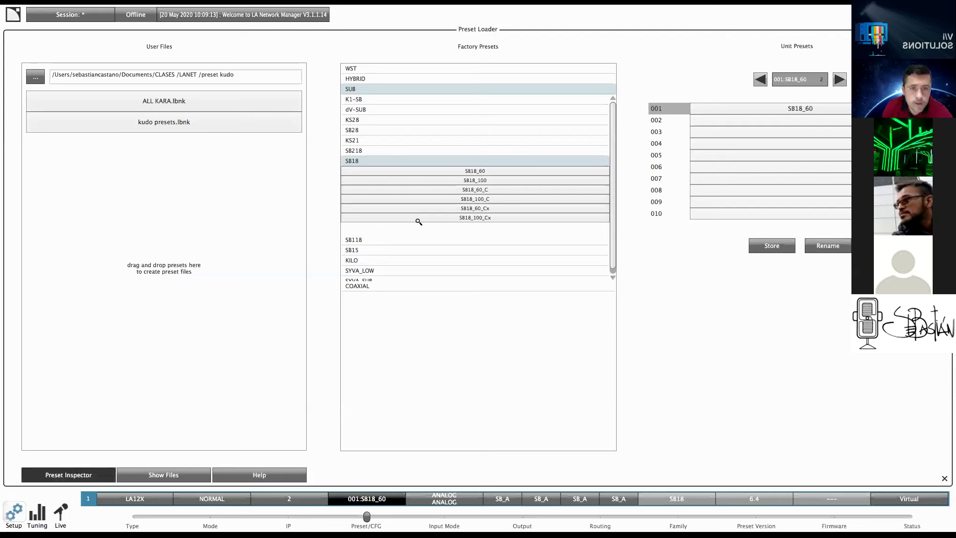
left_click(463, 172)
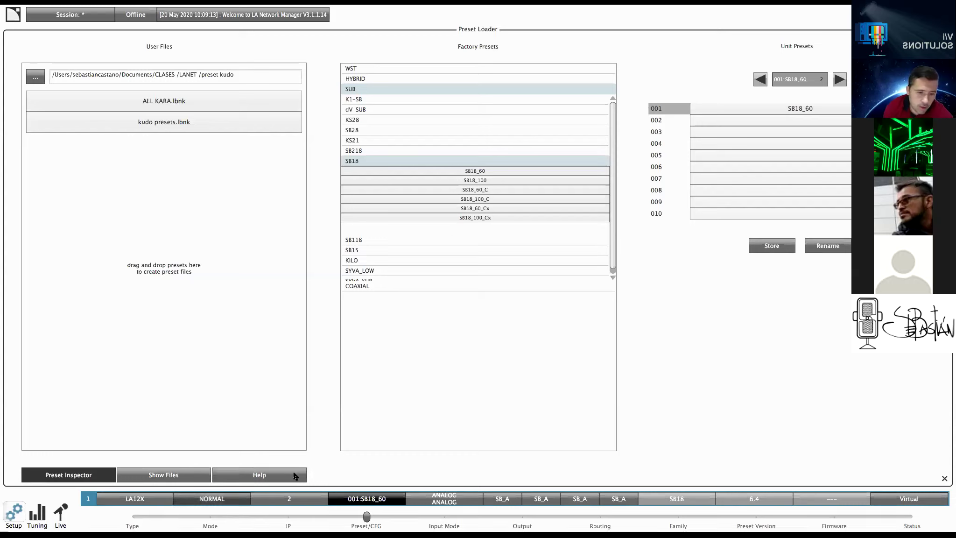
left_click(943, 481)
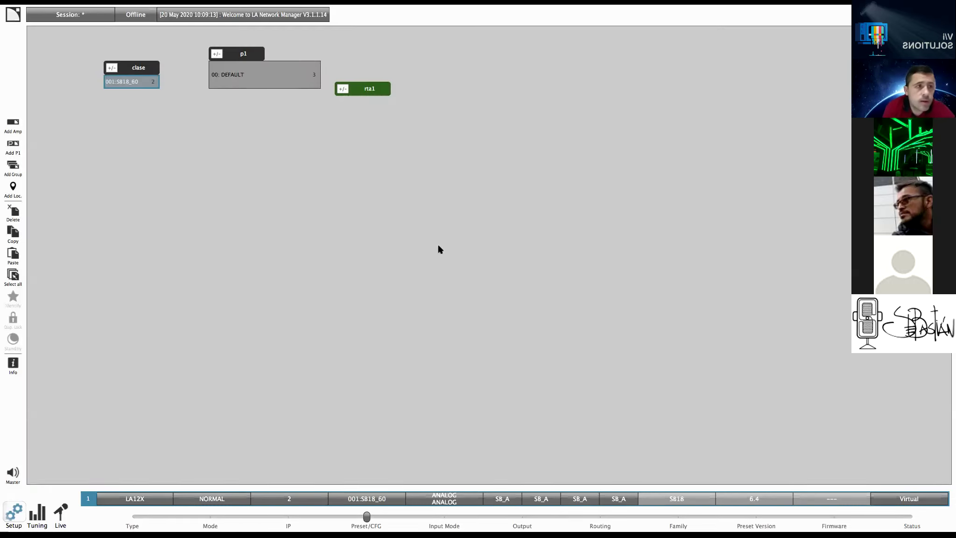
Step: Open the Custom Preset Builder and add the KARA factory preset from the WST family as source preset 1
left_click(12, 16)
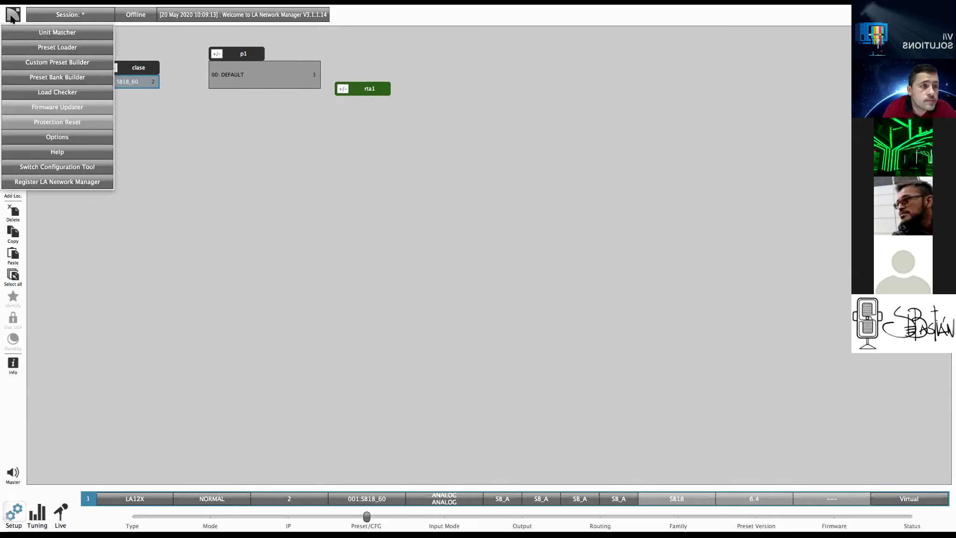
left_click(58, 63)
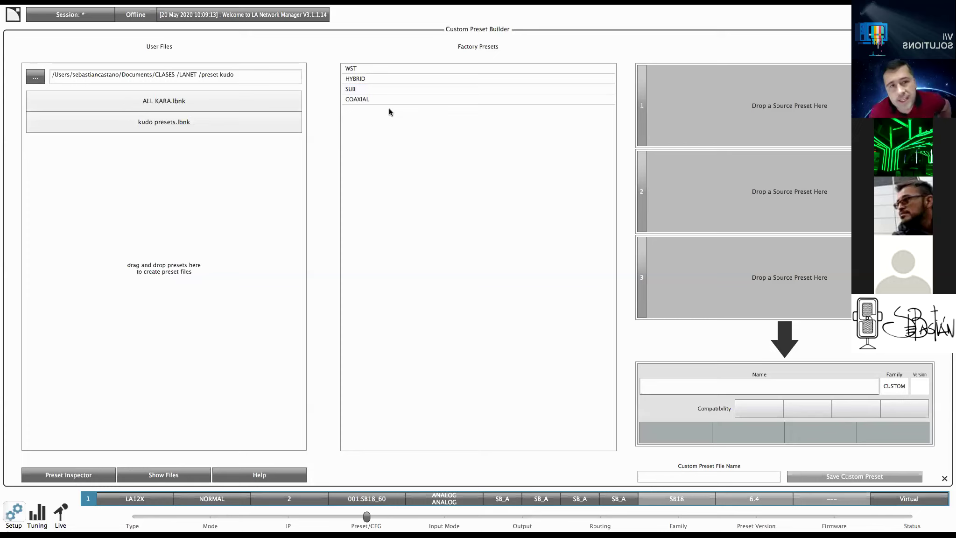
left_click(353, 71)
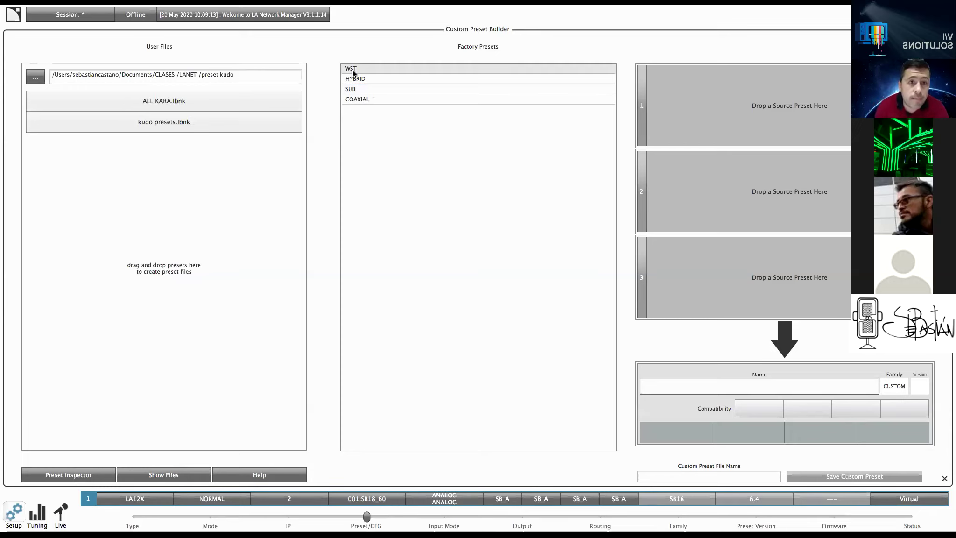
left_click(384, 87)
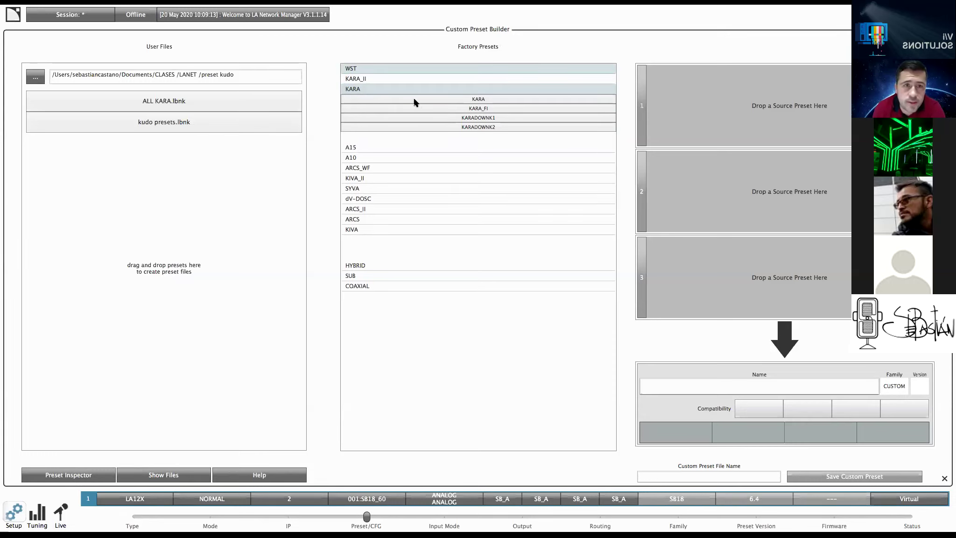
left_click_drag(488, 100, 796, 96)
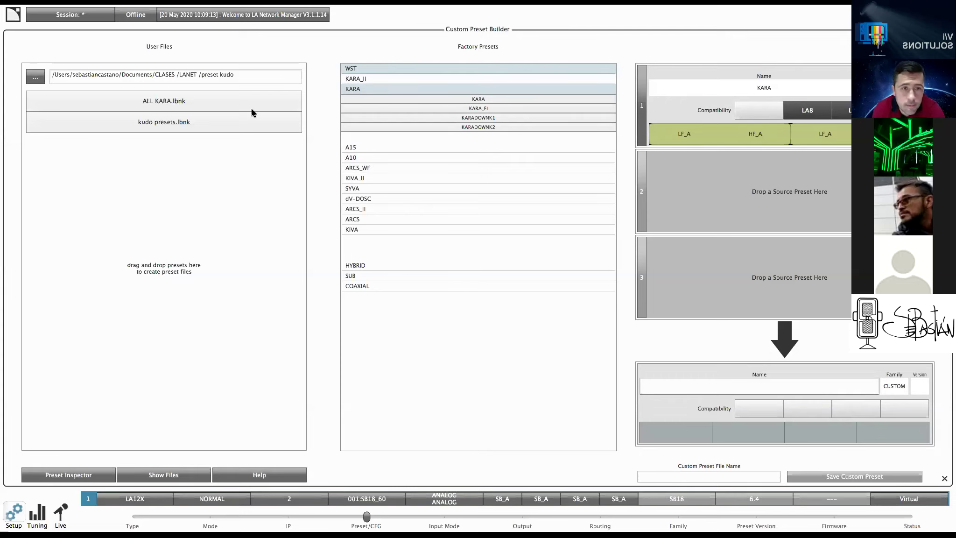
Step: Add the SB18_60 factory preset from the SUB family's SB18 presets as source preset 2
left_click(372, 276)
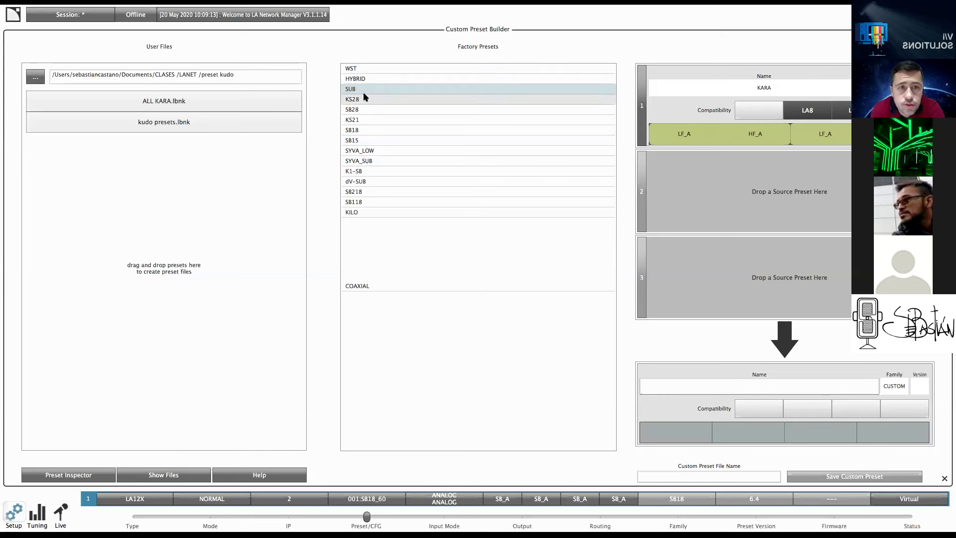
left_click(364, 130)
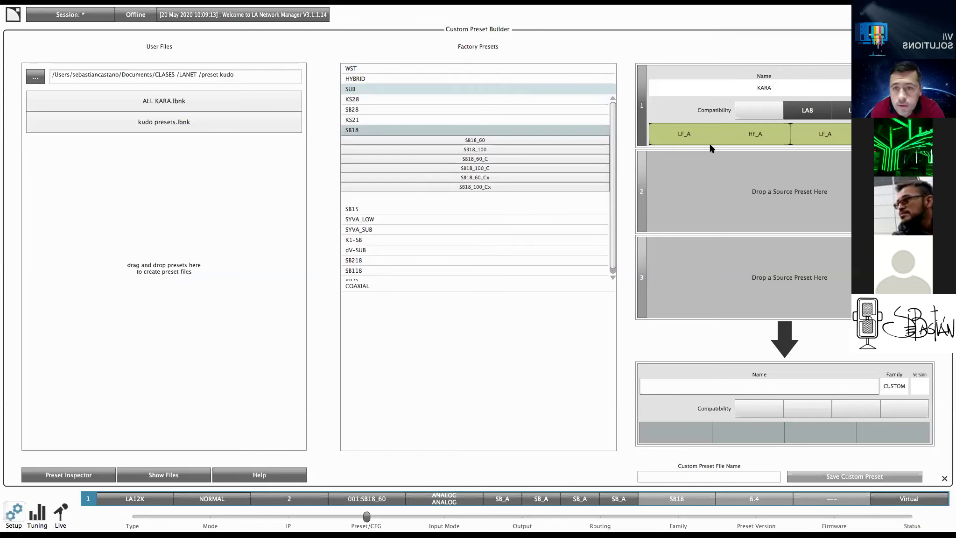
left_click_drag(469, 140, 822, 194)
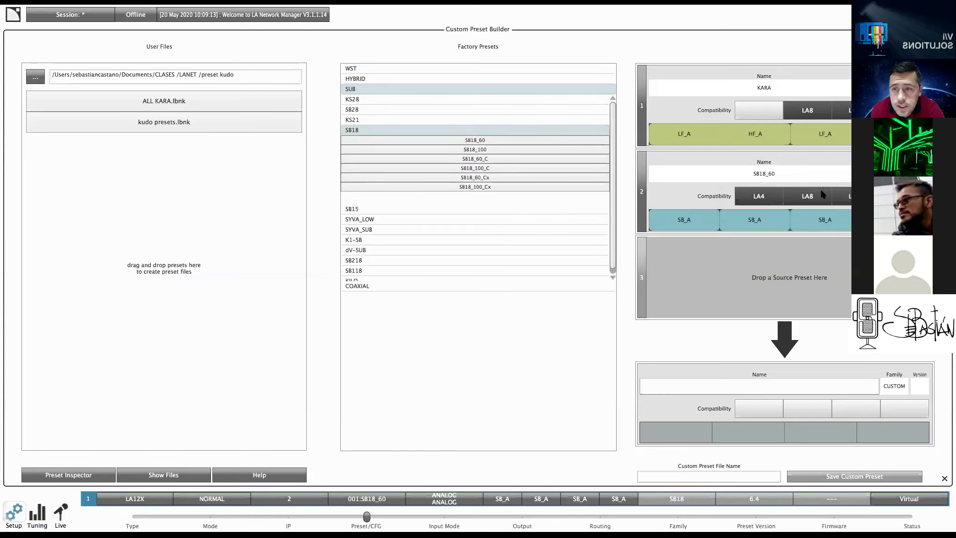
Step: Add the X12 factory preset from the COAXIAL family as source preset 3
scroll(387, 271, "down", 1)
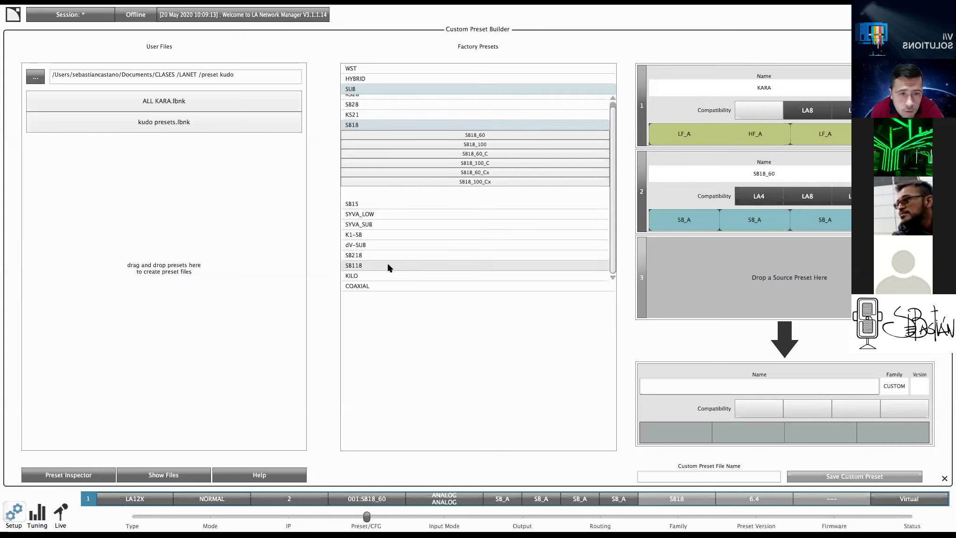
left_click(371, 286)
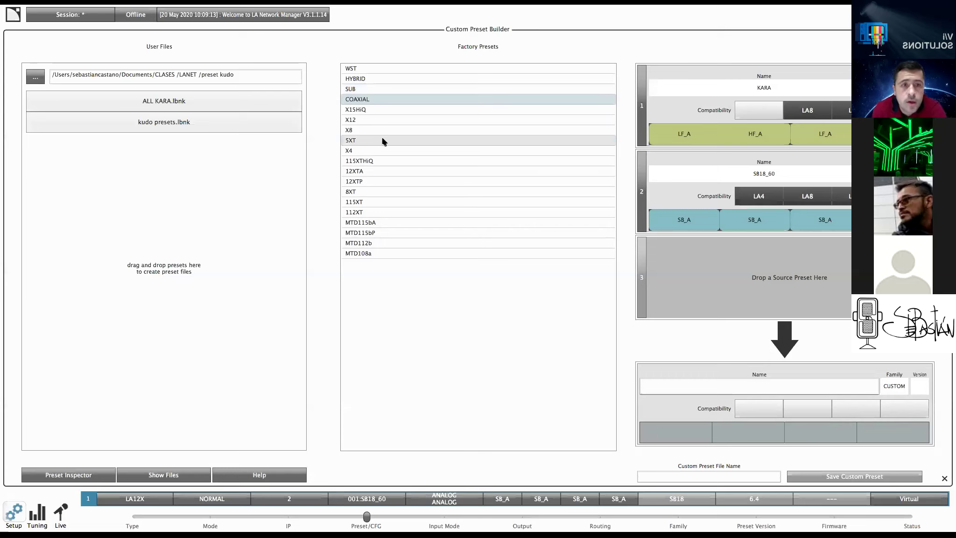
left_click(364, 120)
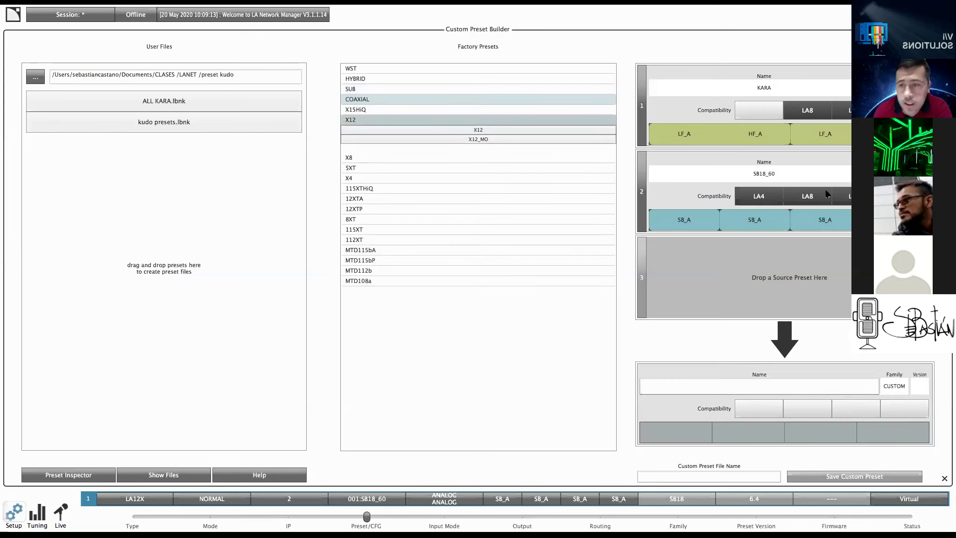
left_click(496, 130)
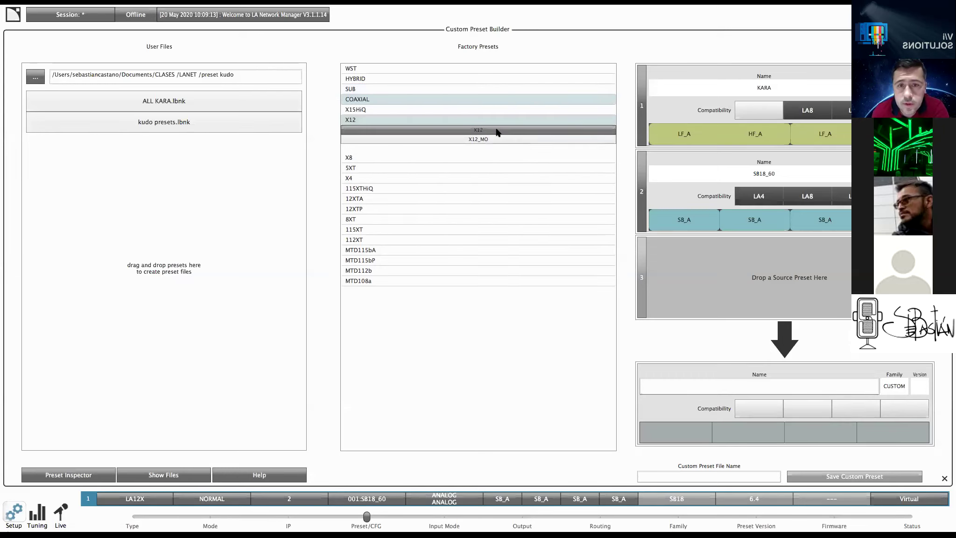
left_click_drag(497, 132, 825, 267)
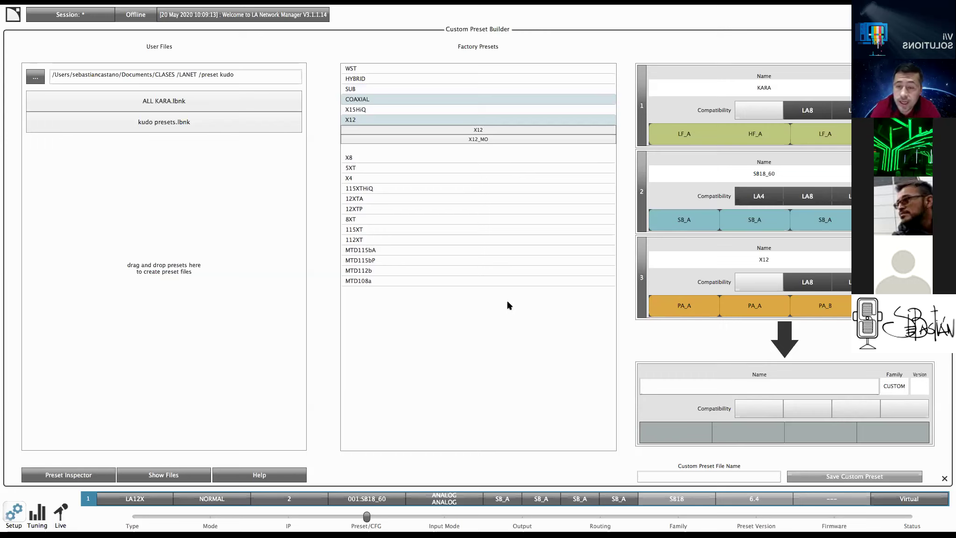
Step: Assign KARA's LF_A and HF_A to the custom preset's first two outputs, SB18_60's SB_A to the third and X12's PA_B to the fourth
left_click_drag(693, 139, 699, 437)
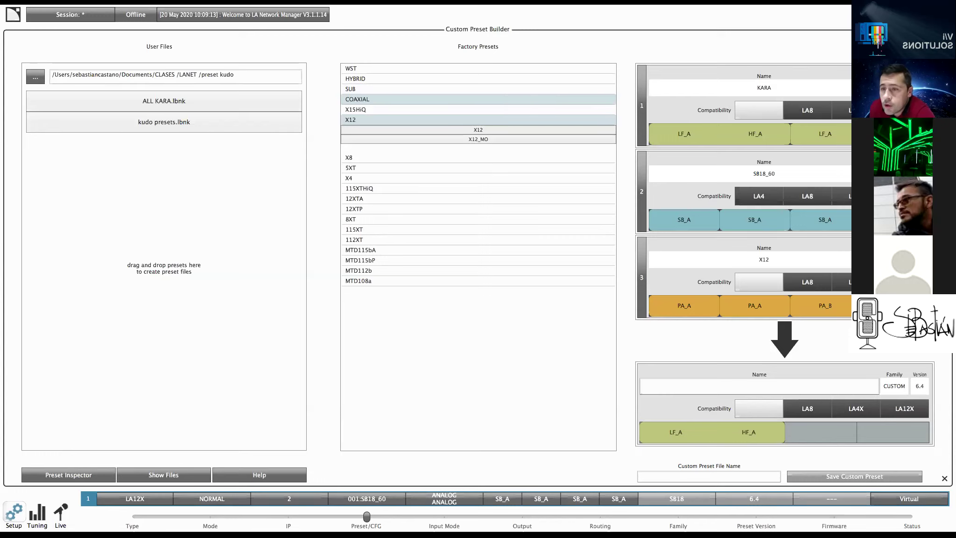
left_click_drag(823, 223, 828, 434)
left_click_drag(894, 308, 903, 440)
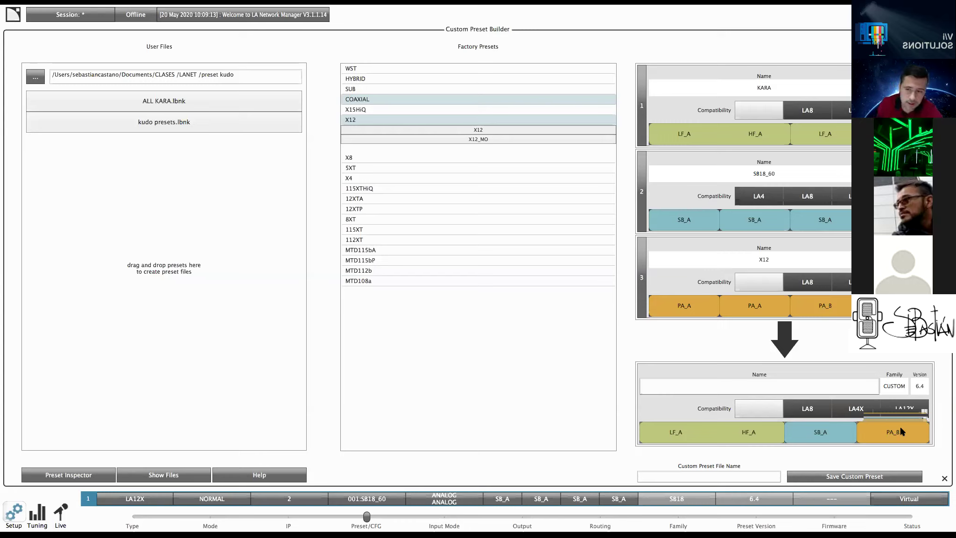
Step: Route the custom preset's SB output to input B and its PA output to input C
left_click(820, 432)
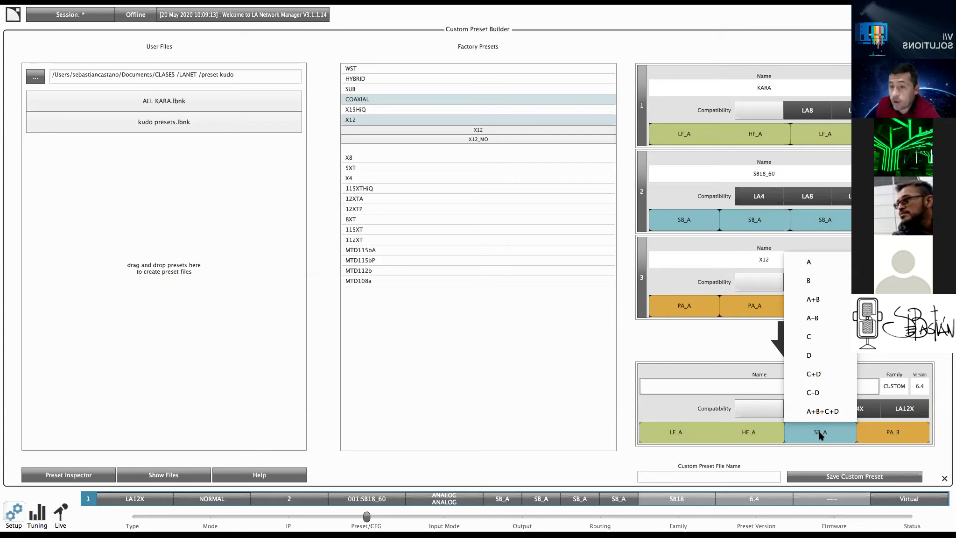
left_click(812, 281)
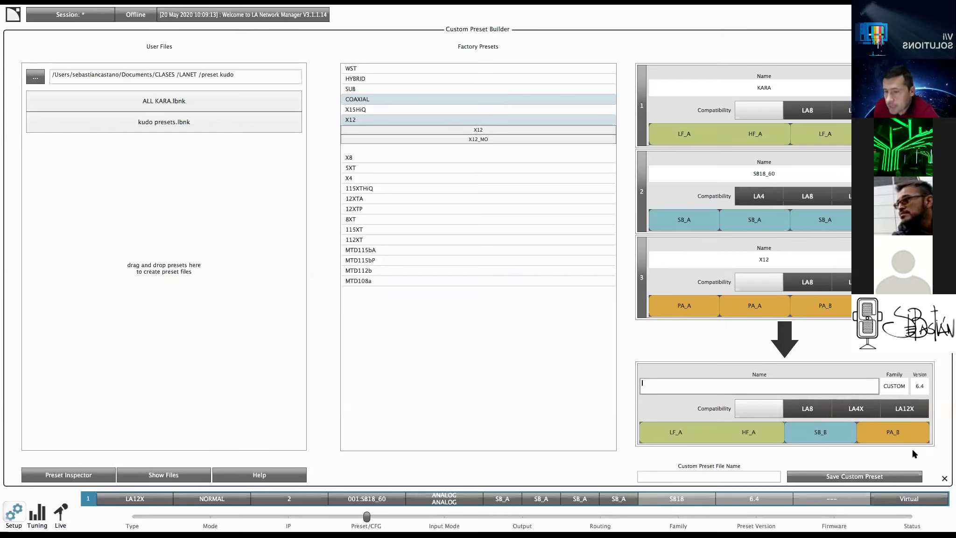
left_click(894, 433)
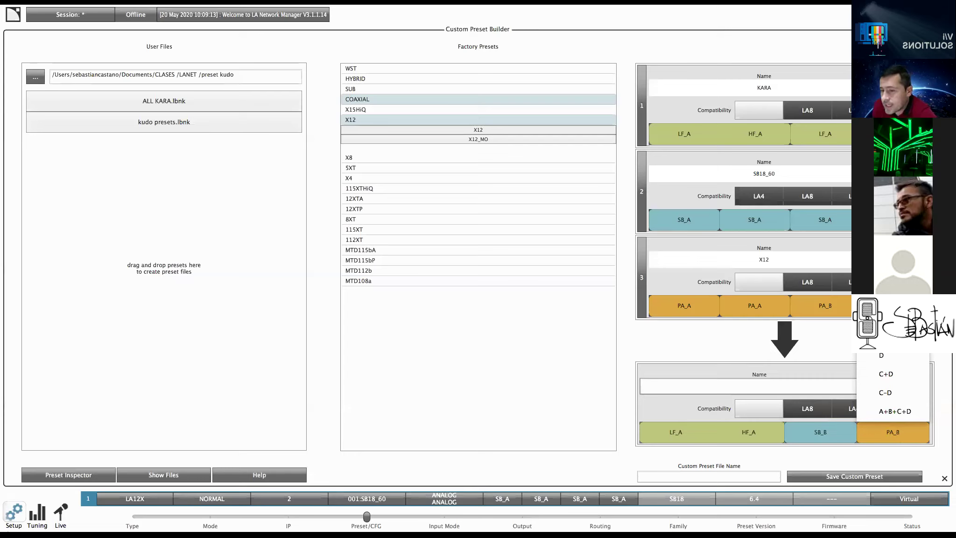
left_click(882, 337)
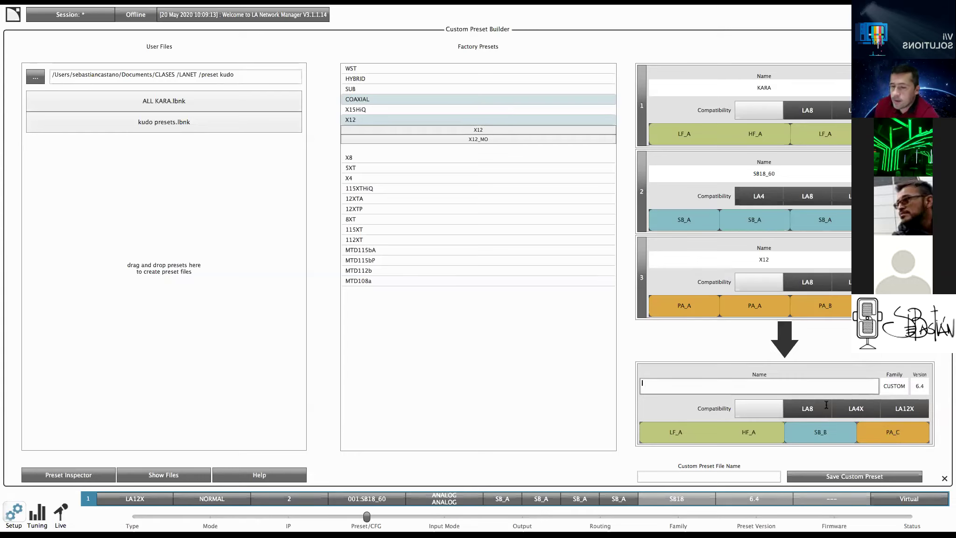
Step: Name the custom preset kara+18+tb and save it in a preset file named "6 kras pa +sub 18 pa +tb monitor"
left_click(712, 387)
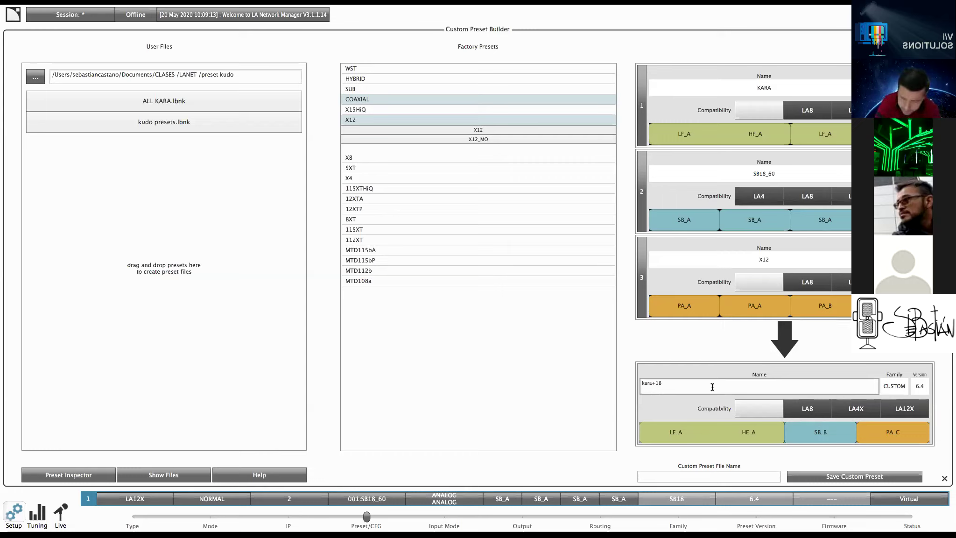
type("tb")
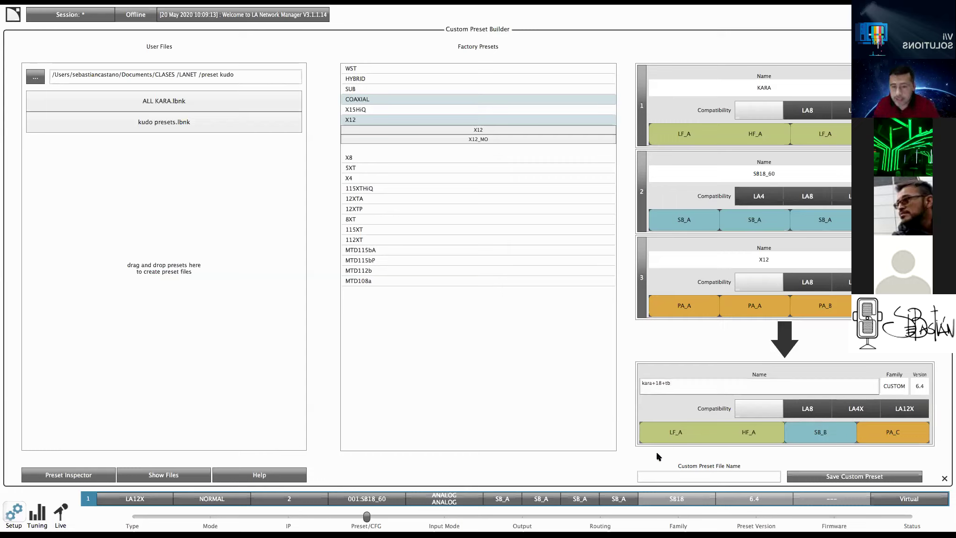
left_click(658, 474)
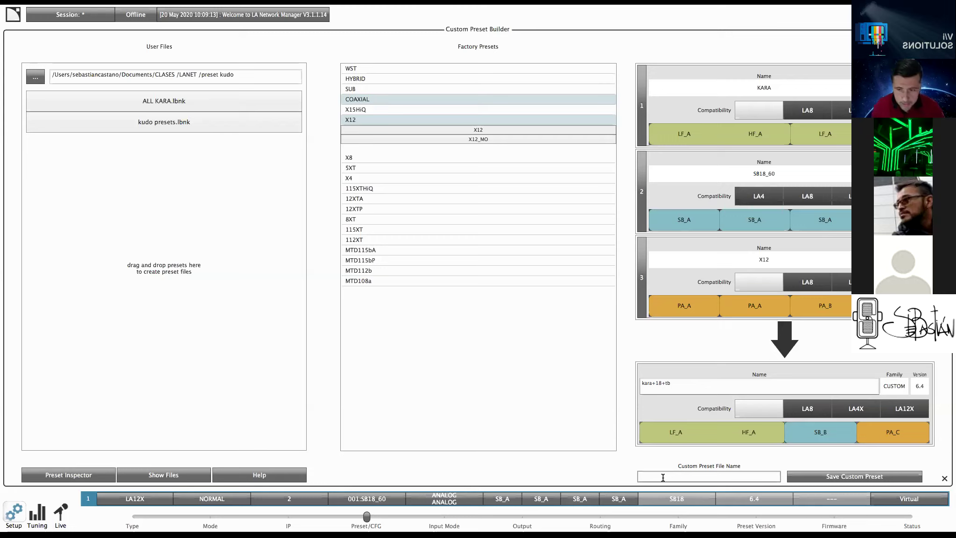
type("6 kras pa +sub 18 pa")
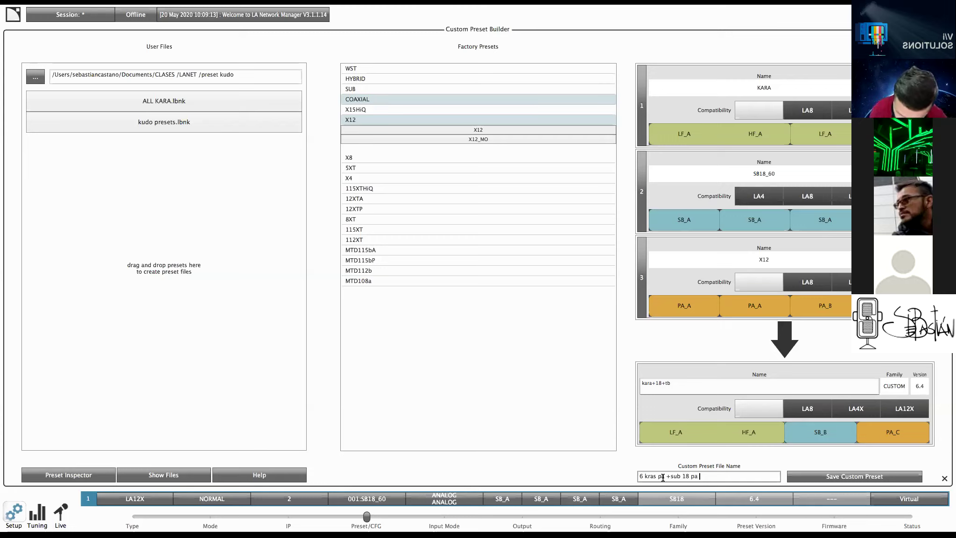
type("+tb monitor")
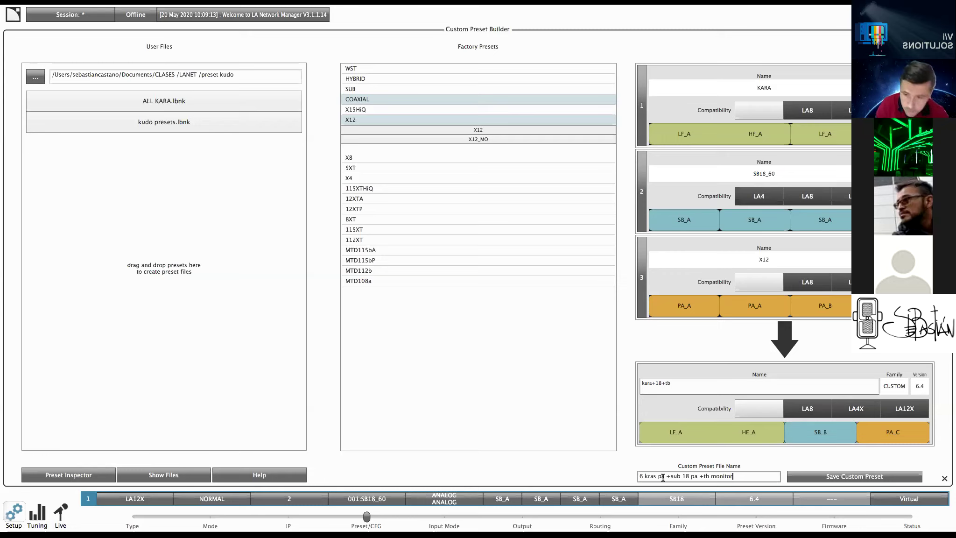
left_click(832, 477)
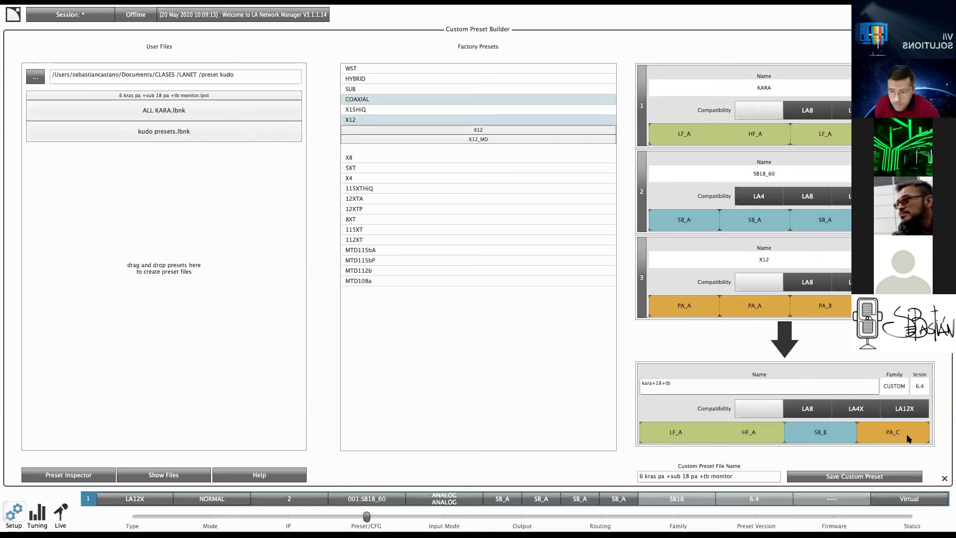
Step: Save the custom preset again under the same file name, overwriting the existing preset file
left_click(869, 477)
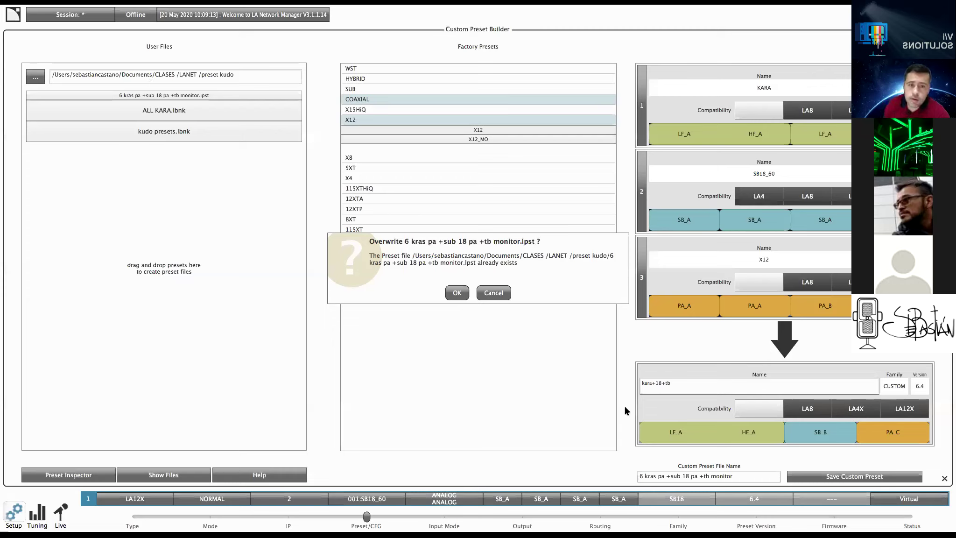
left_click_drag(542, 241, 544, 161)
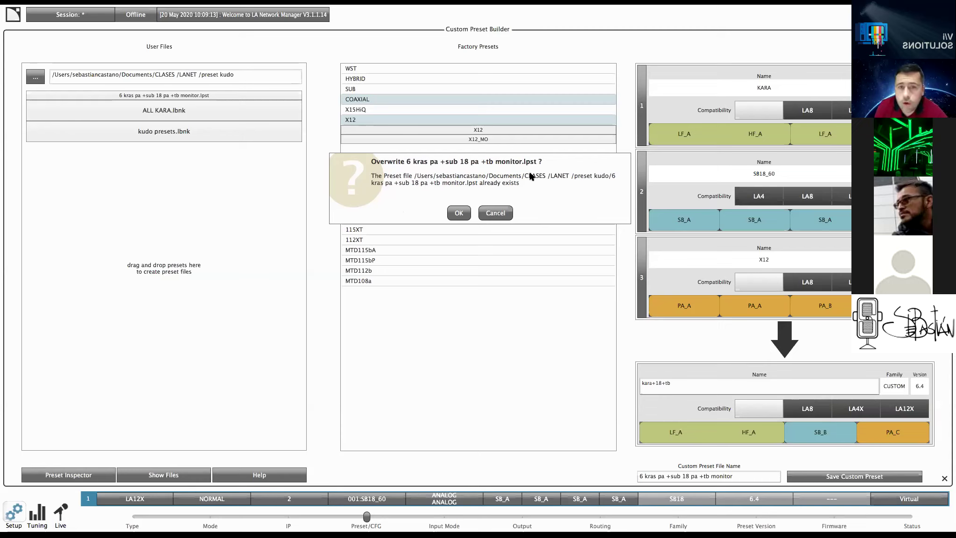
left_click(457, 212)
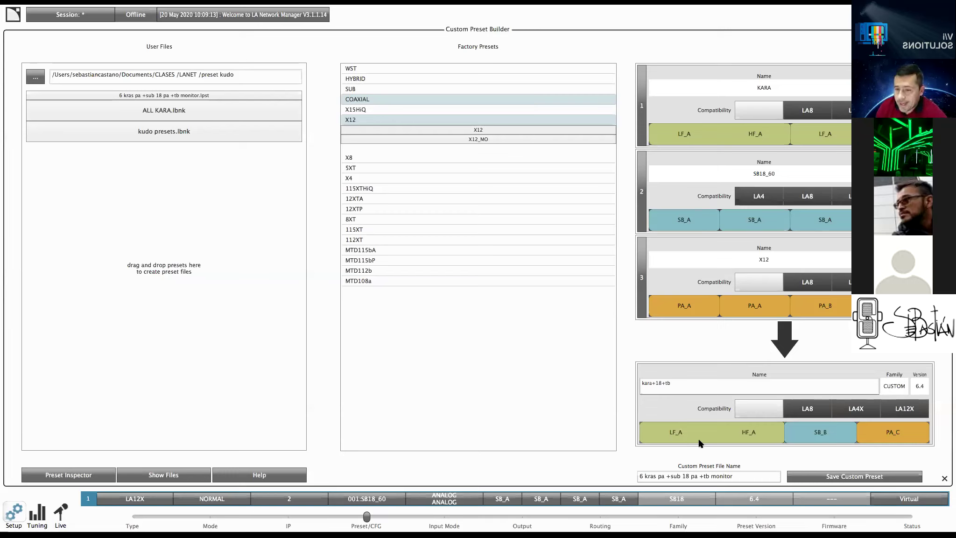
Step: Review the input routing options for the custom preset's LF and PA outputs, and close the Custom Preset Builder
left_click(681, 435)
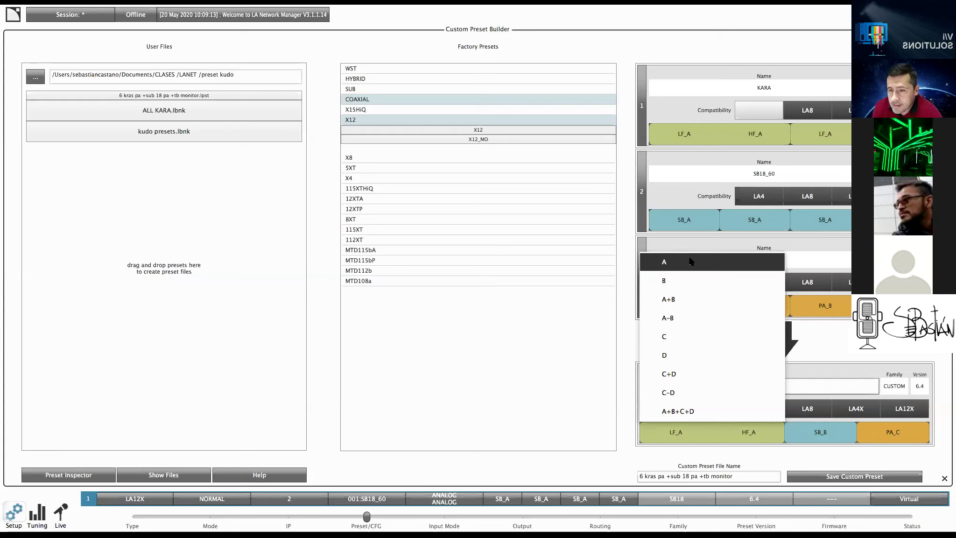
left_click(900, 437)
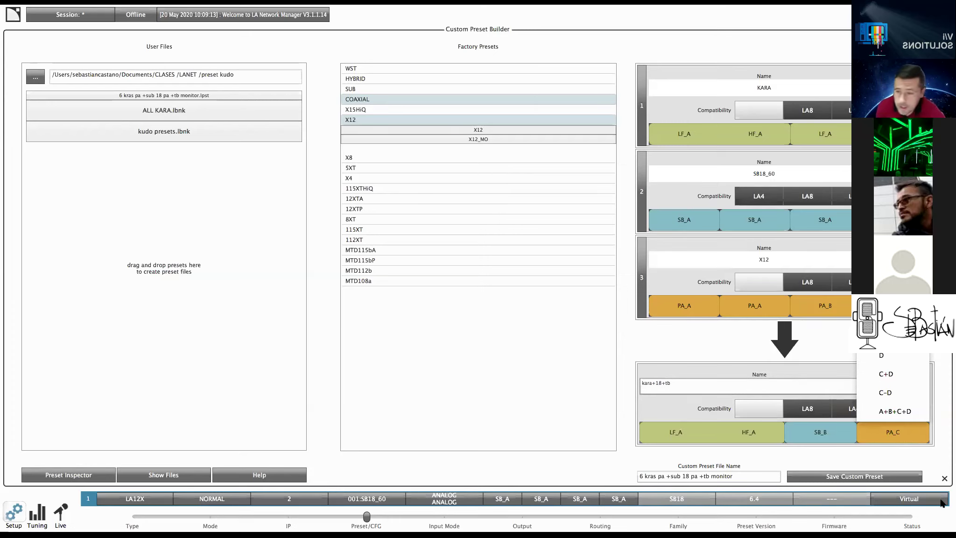
key("Escape")
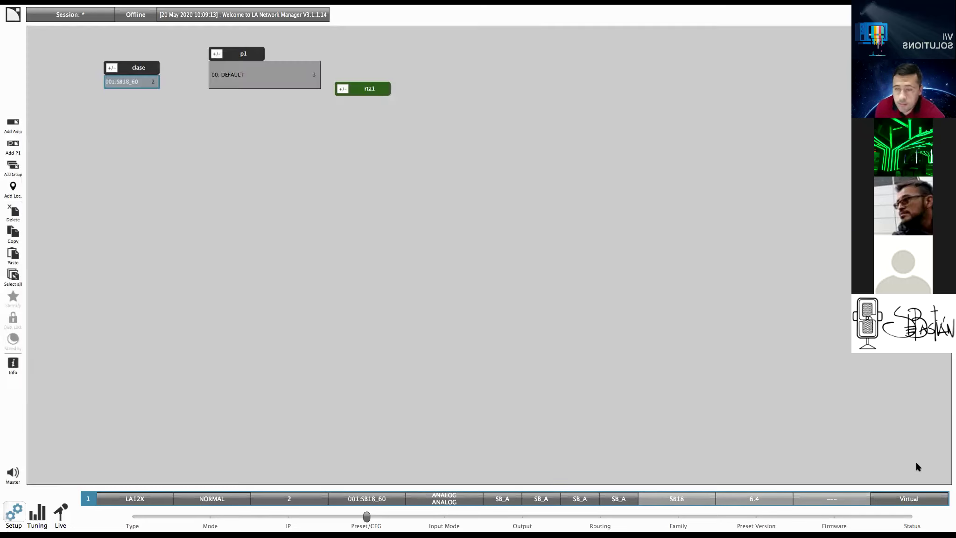
Step: Open the Preset Bank Builder and view the preset kudo folder in the user files folder chooser
left_click(46, 14)
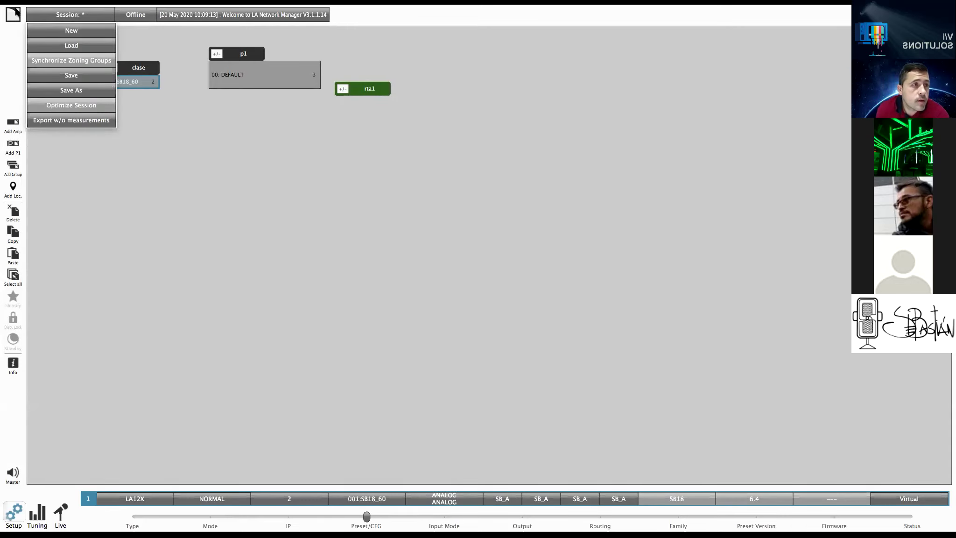
left_click(14, 14)
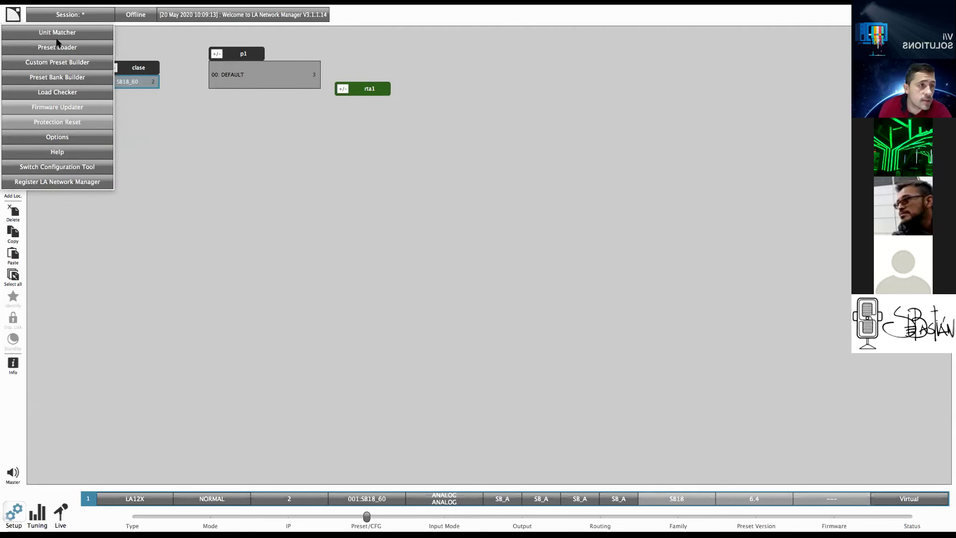
left_click(73, 78)
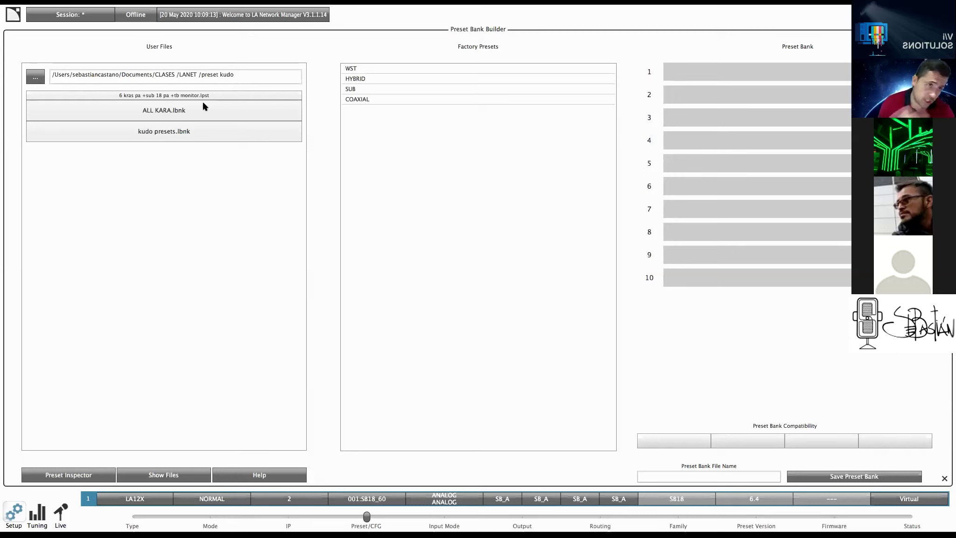
left_click(36, 78)
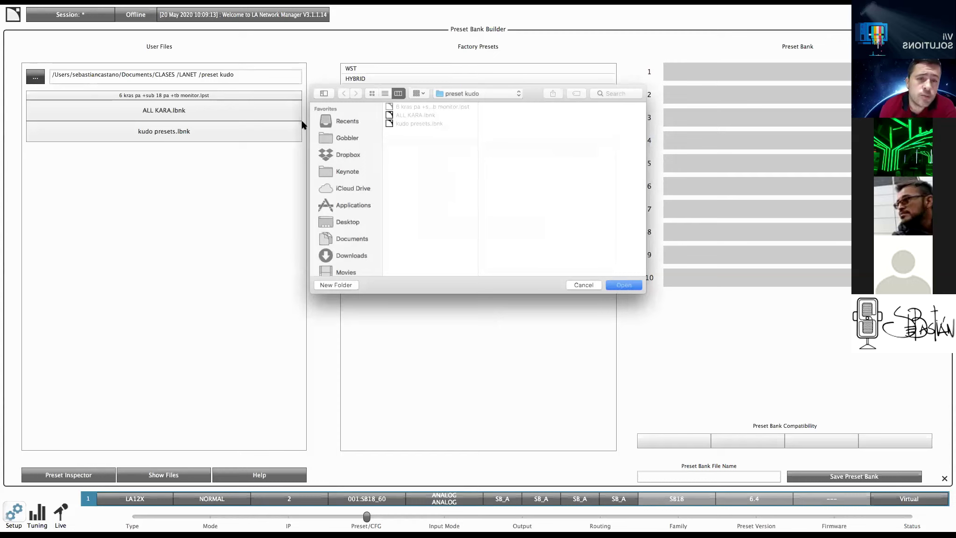
left_click(587, 286)
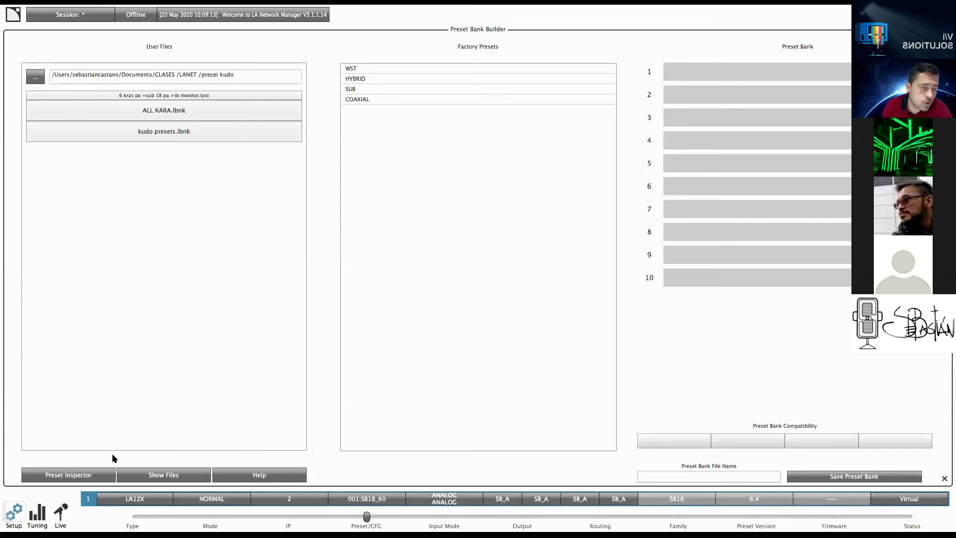
Step: Inspect the channel settings and preset families of "6 kras pa +sub 18 pa +tb monitor.lpst" with the Preset Inspector
left_click(55, 470)
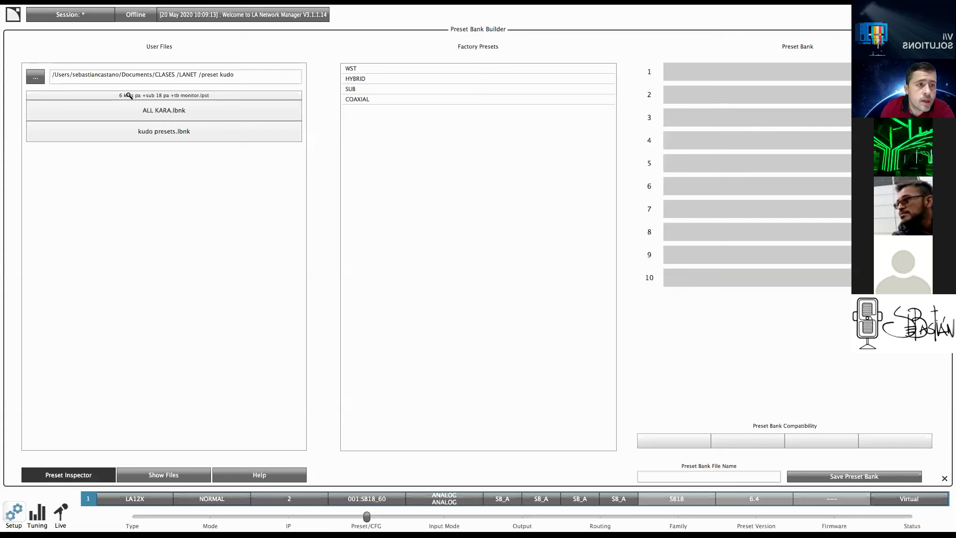
mouse_move(131, 98)
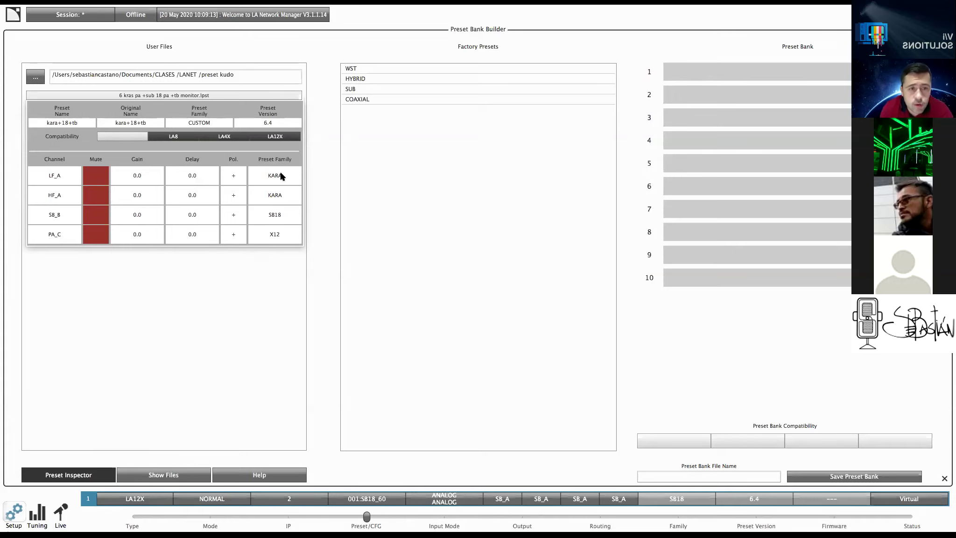
left_click(208, 312)
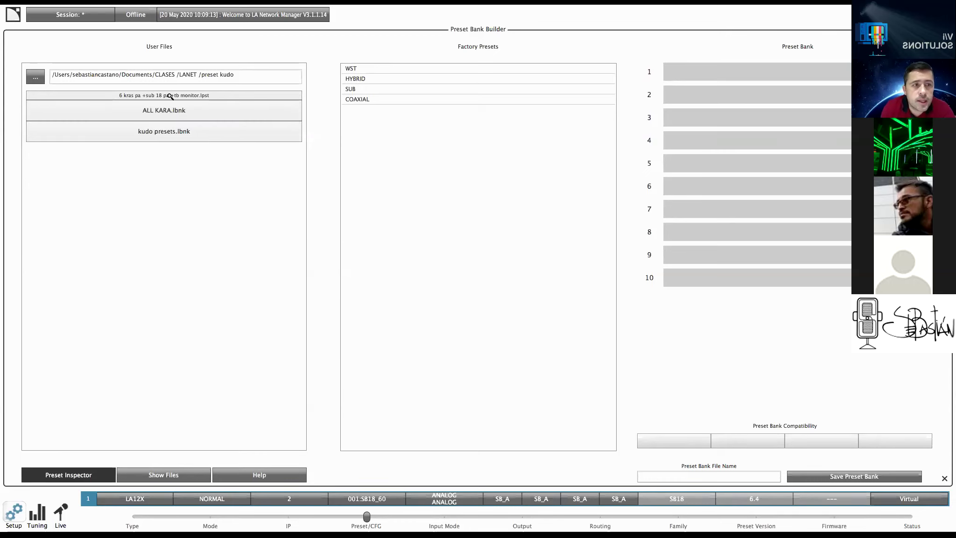
left_click(100, 476)
Step: Place the saved custom preset in bank slot 1 and replace the bank's contents with kudo presets.lbnk
left_click_drag(201, 97, 700, 73)
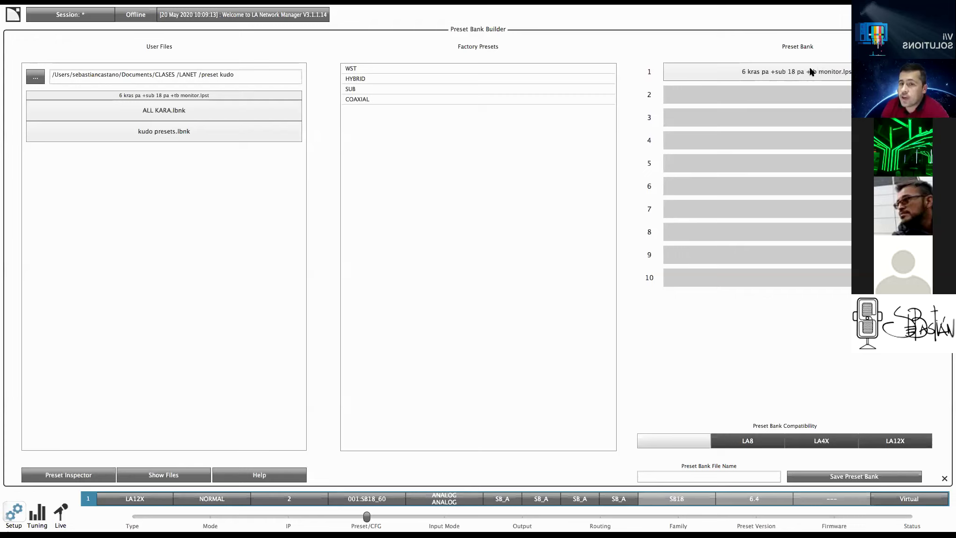
left_click(152, 114)
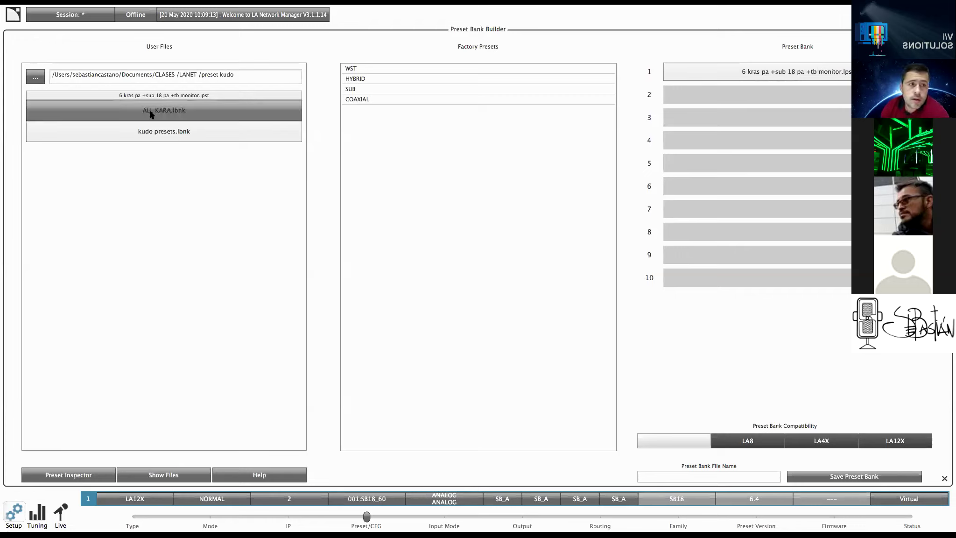
left_click_drag(192, 132, 810, 133)
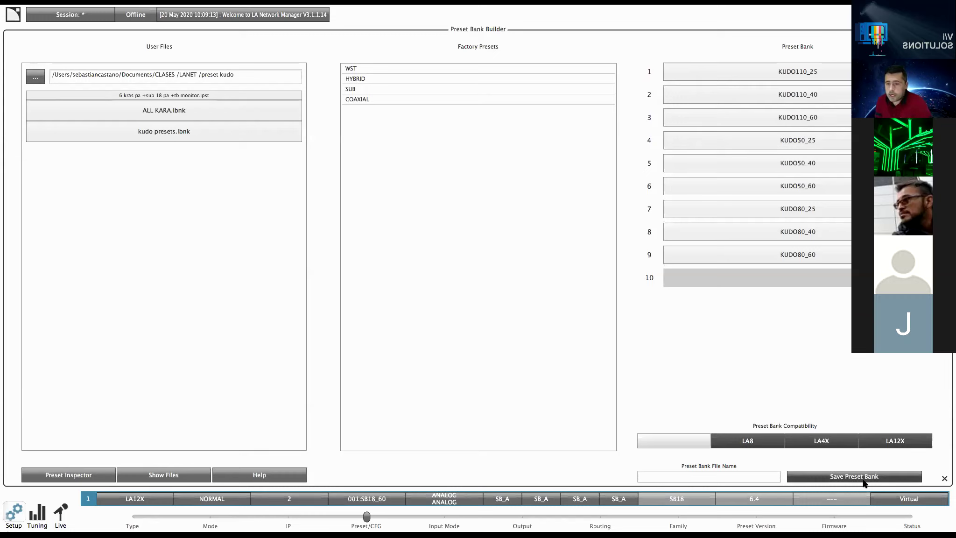
Step: Save the preset bank under the file name "clase 2" and close the Preset Bank Builder
left_click(689, 473)
type("clase 2")
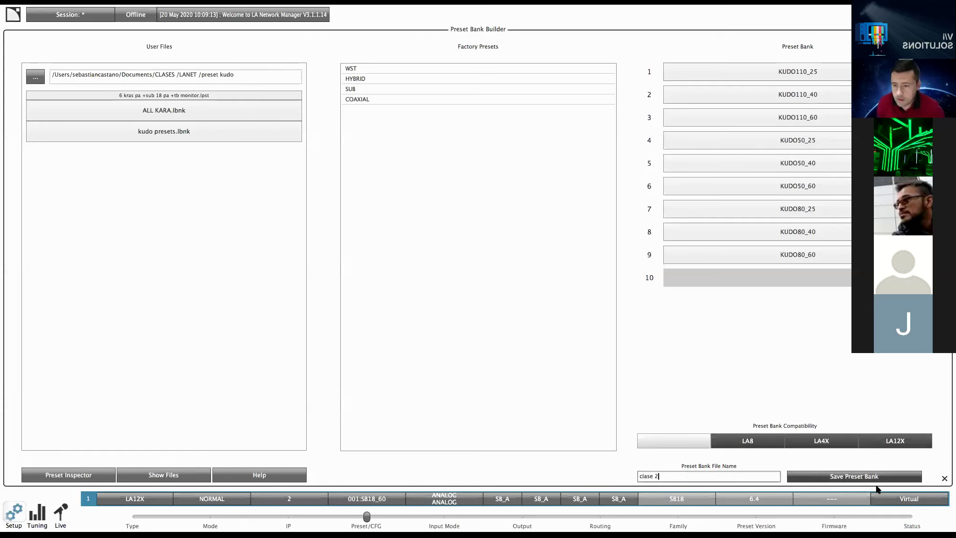
left_click(864, 478)
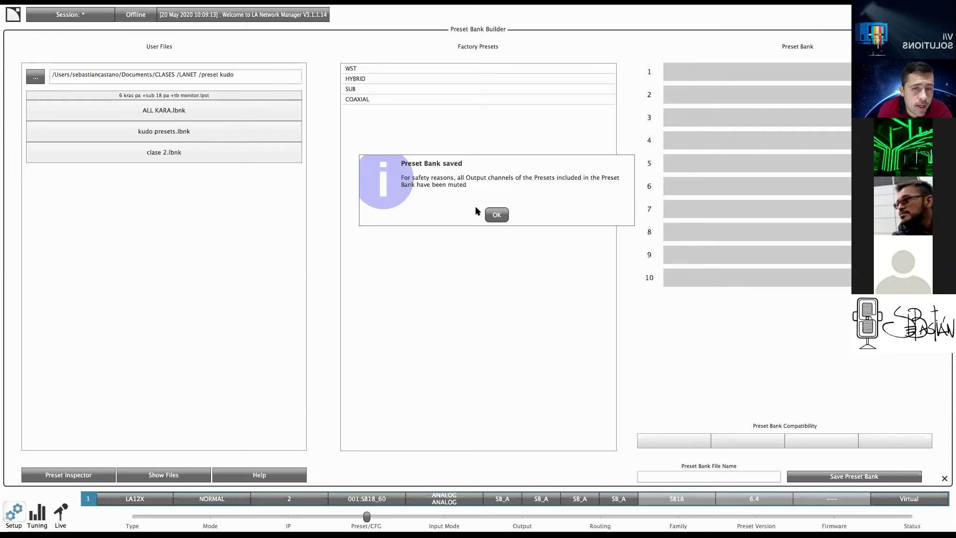
left_click(496, 214)
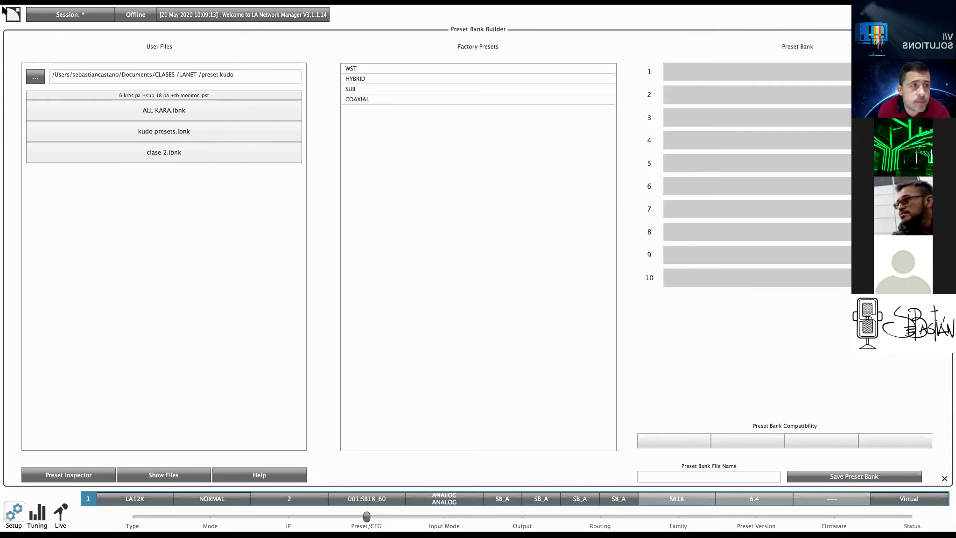
left_click(14, 13)
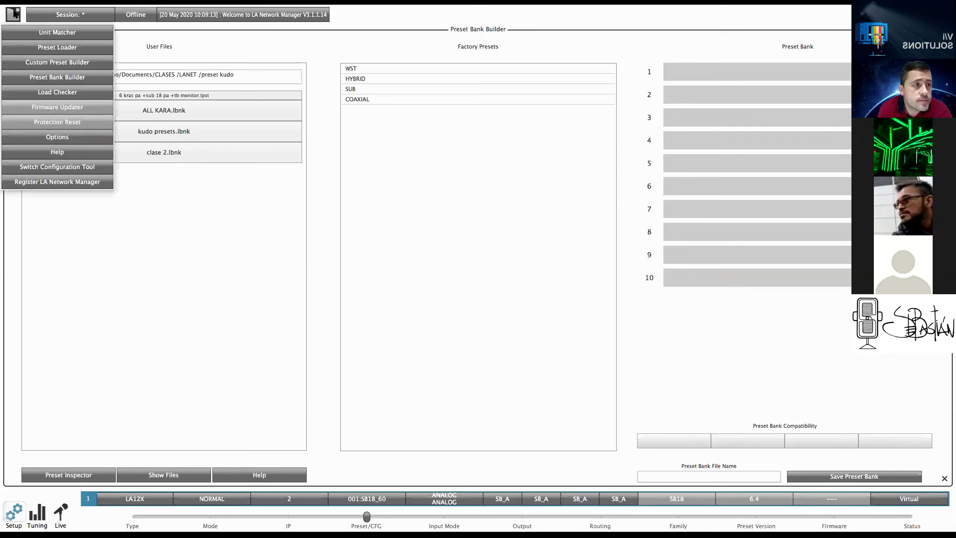
left_click(944, 480)
Step: Open the Load Checker, move its window clear of the groups and look at its folder chooser
left_click(13, 14)
left_click(84, 92)
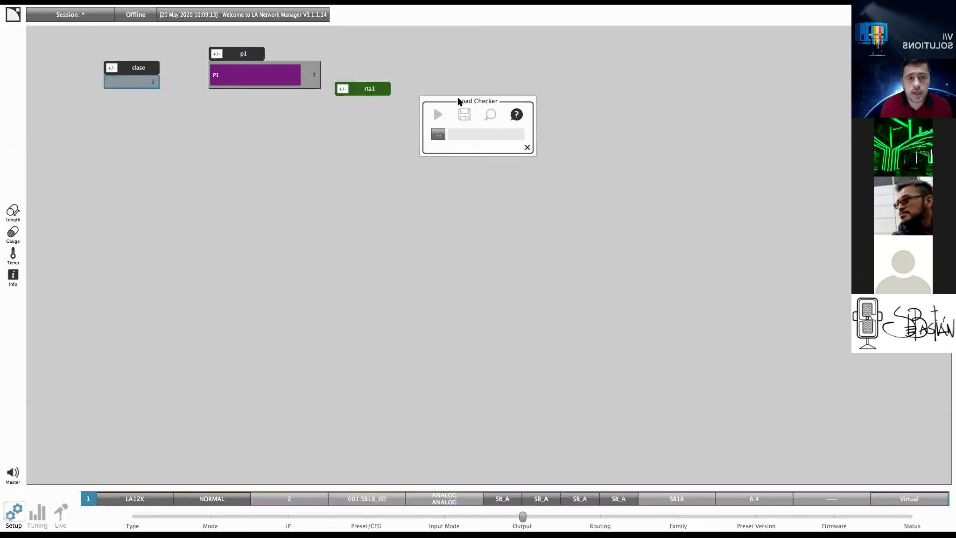
left_click_drag(459, 101, 528, 70)
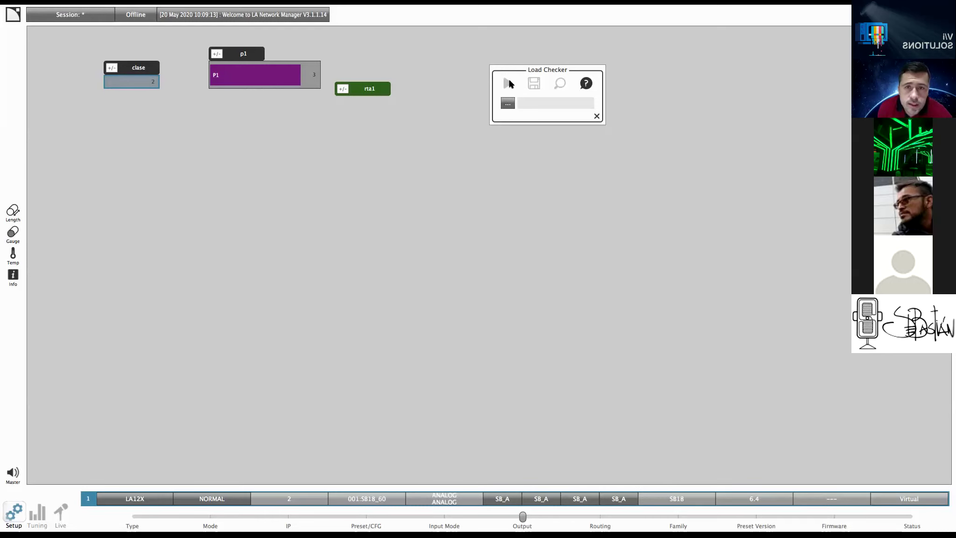
left_click(508, 104)
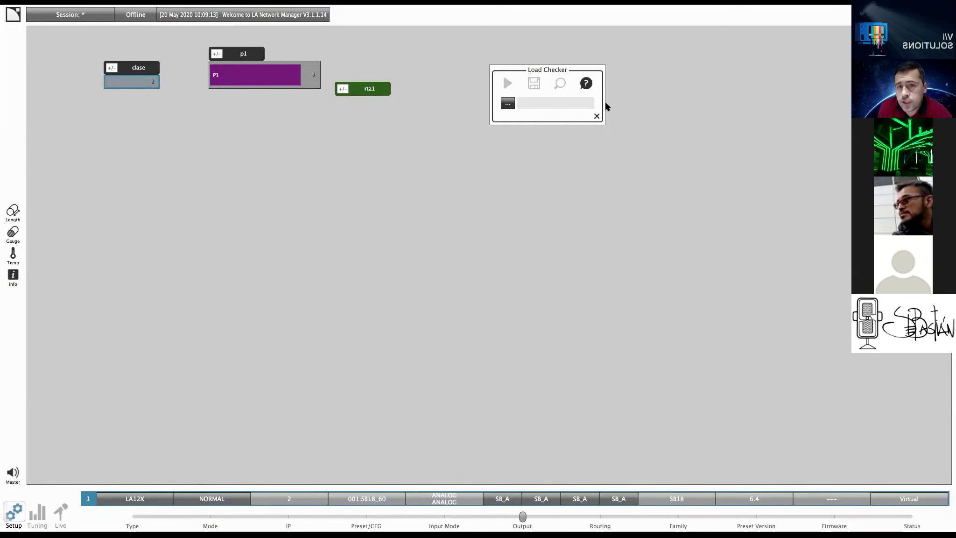
left_click(584, 285)
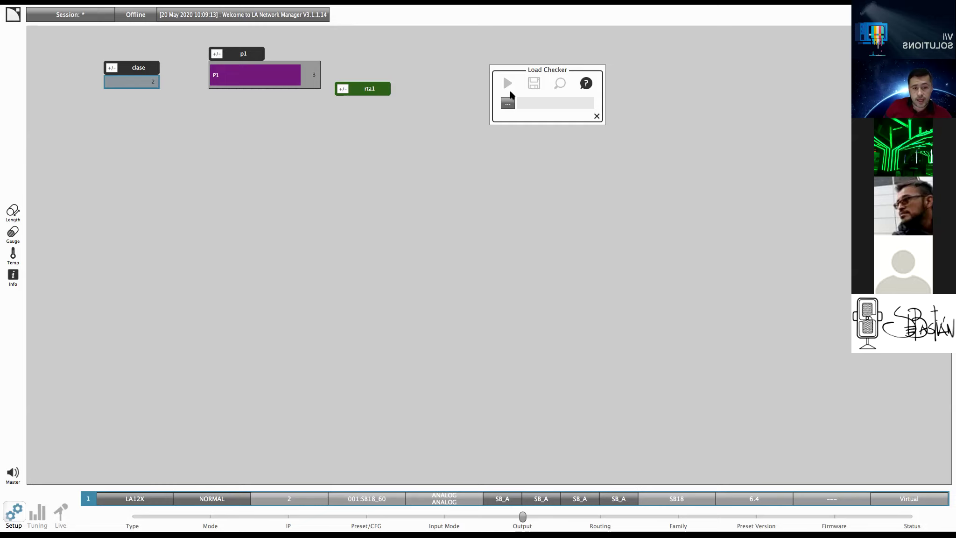
Step: Open the LA Network Manager options and choose Celsius as the unit for temperature
left_click(13, 15)
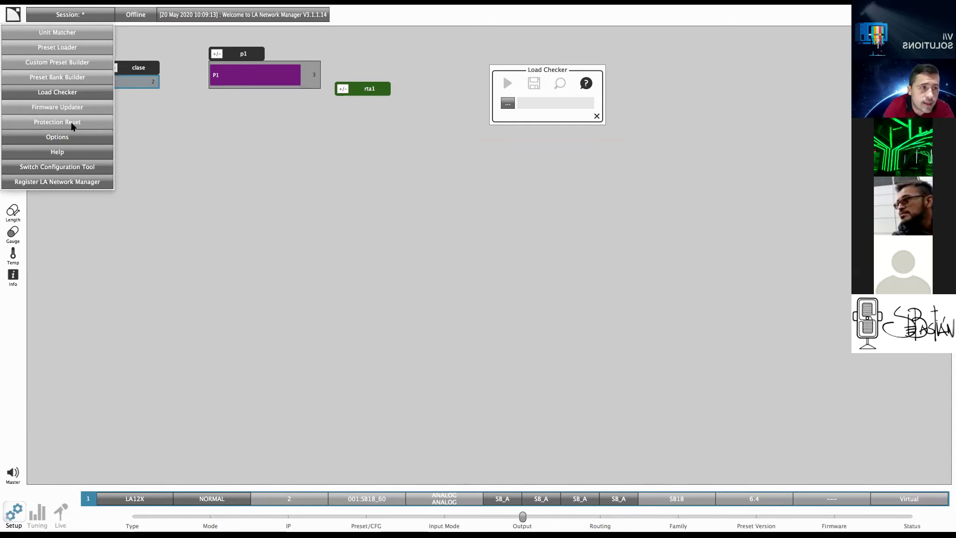
left_click(73, 139)
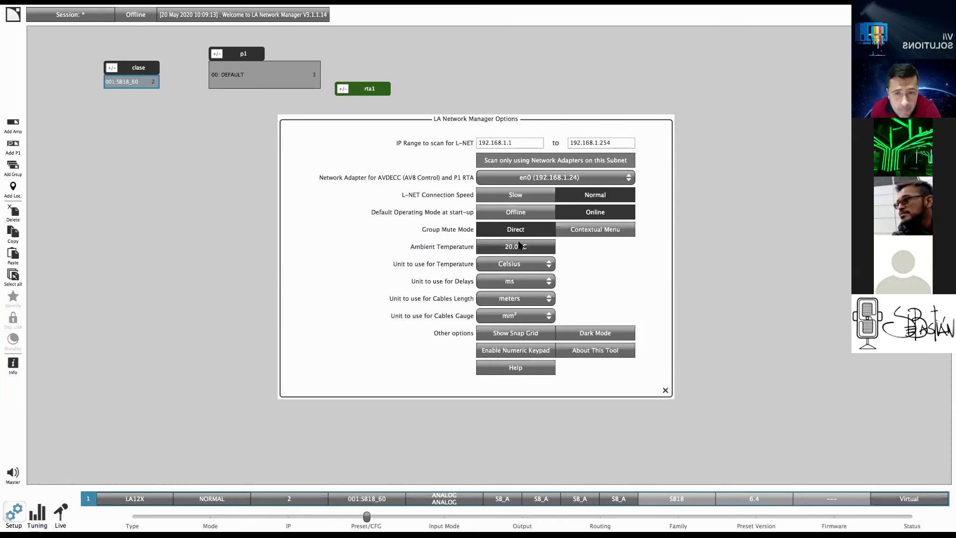
left_click(547, 266)
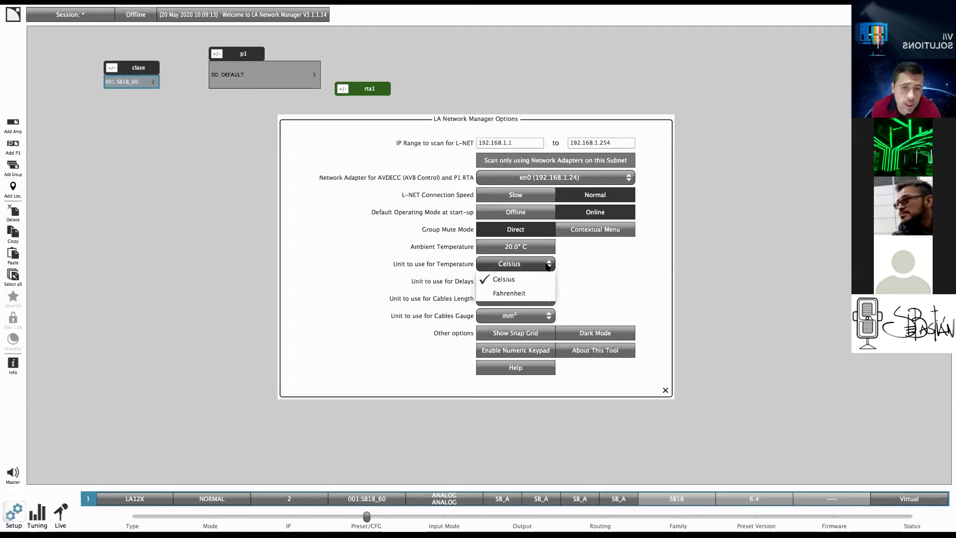
left_click(504, 279)
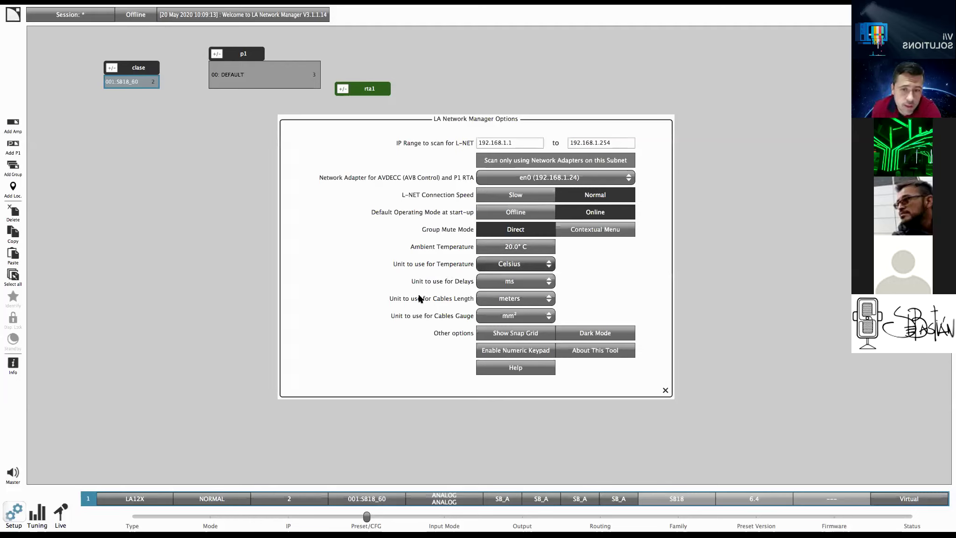
Step: Examine the unit choices for delays, cable length and cable gauge, keeping ms, meters and mm²
left_click(548, 283)
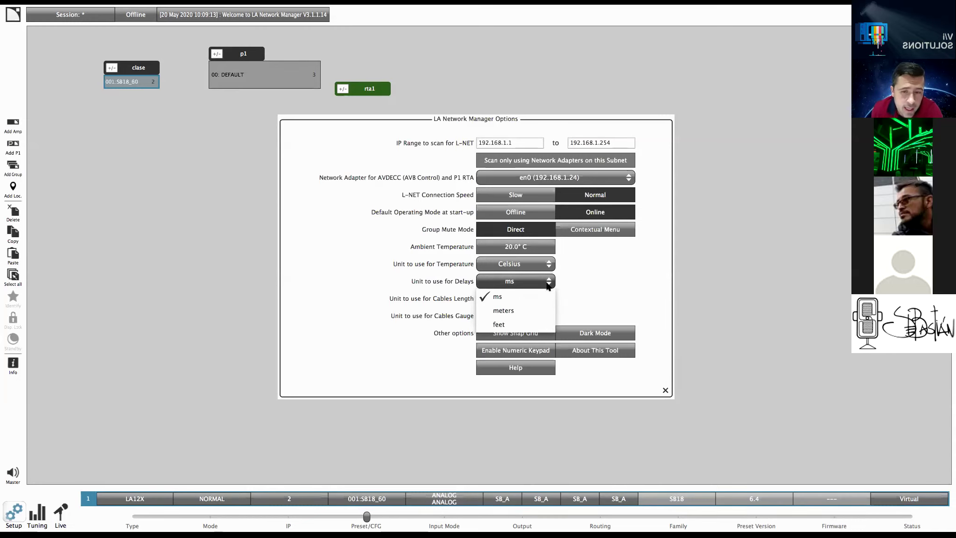
left_click(548, 284)
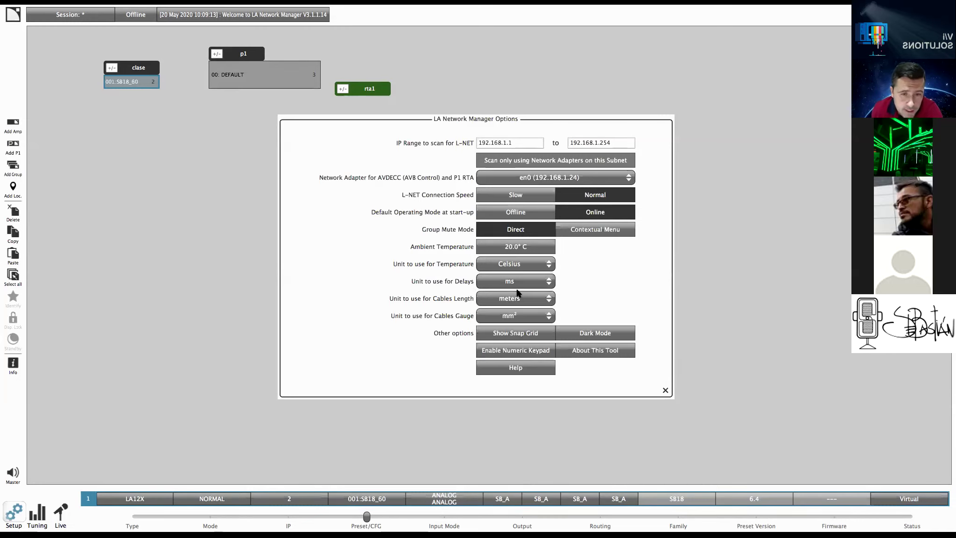
left_click(548, 300)
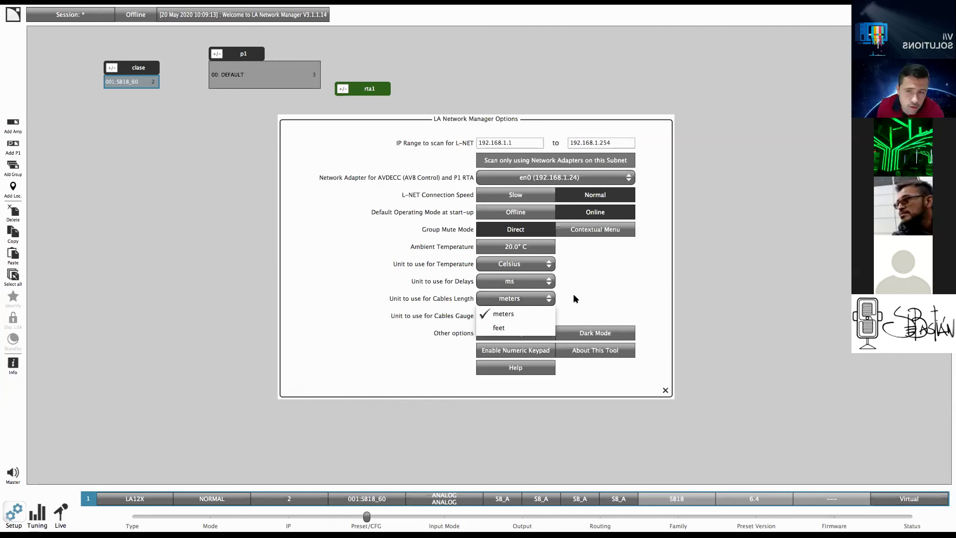
left_click(553, 318)
left_click(547, 317)
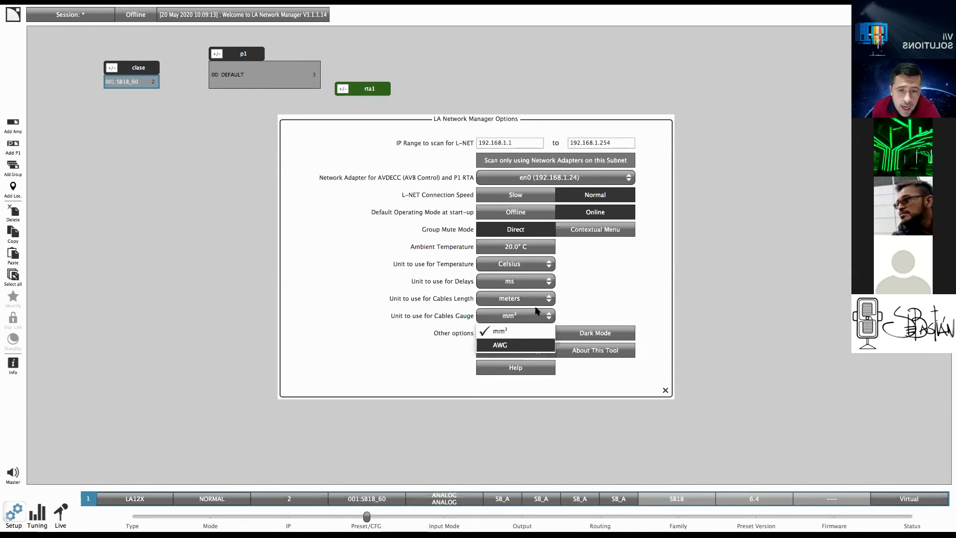
left_click(573, 323)
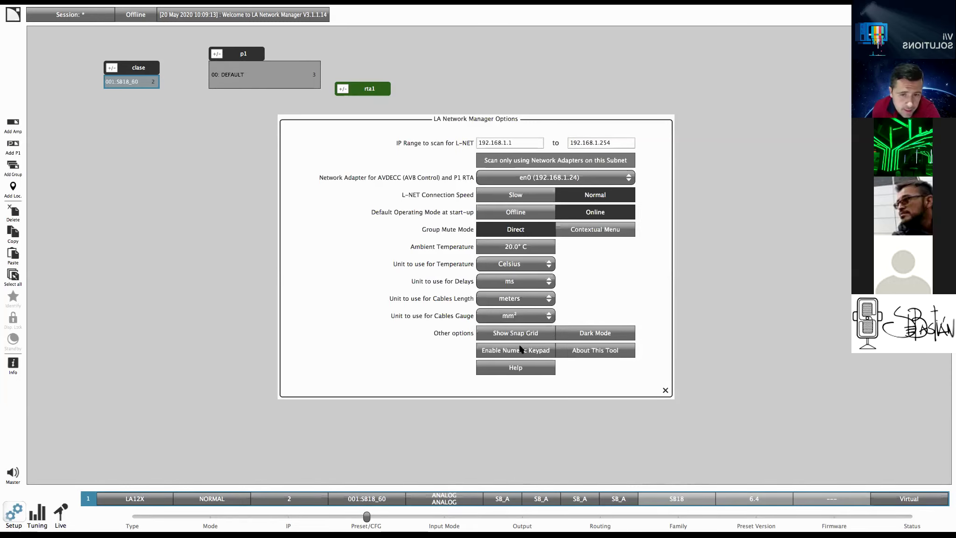
Step: Try out the snap grid and Dark Mode display options, switching each on and back off
left_click(531, 335)
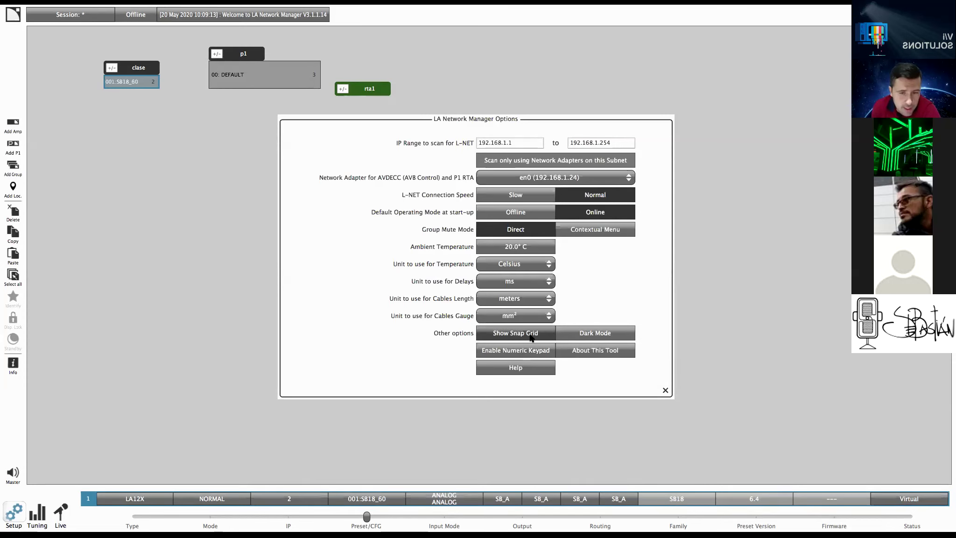
left_click(531, 336)
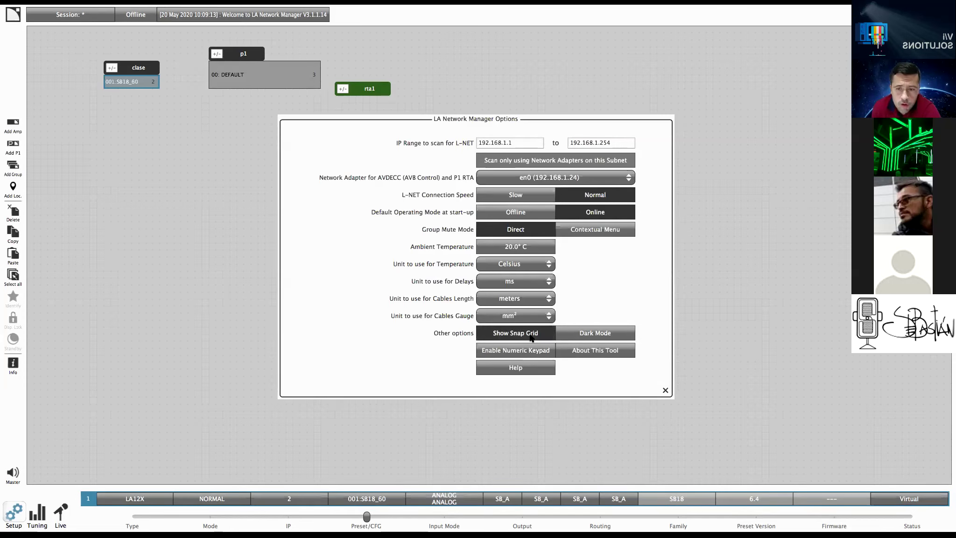
left_click(531, 336)
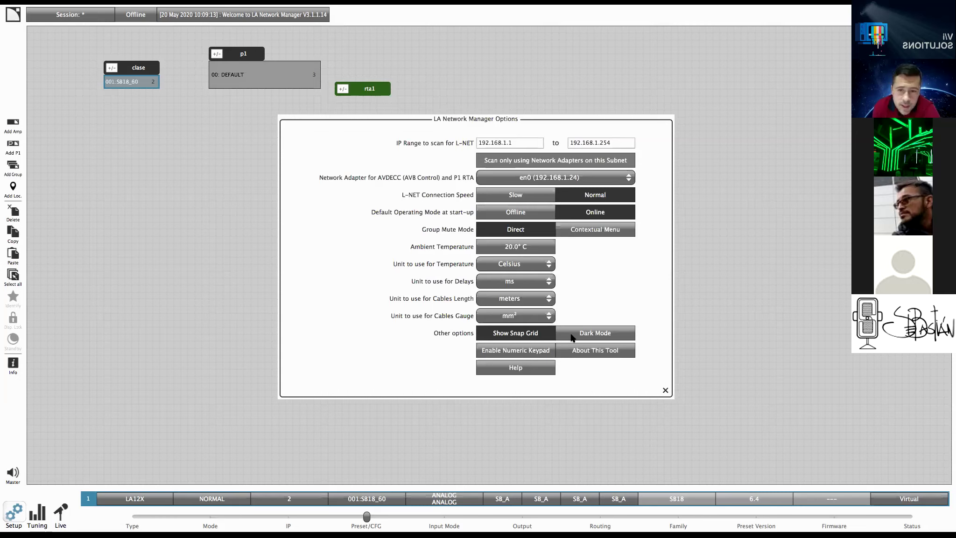
left_click(578, 335)
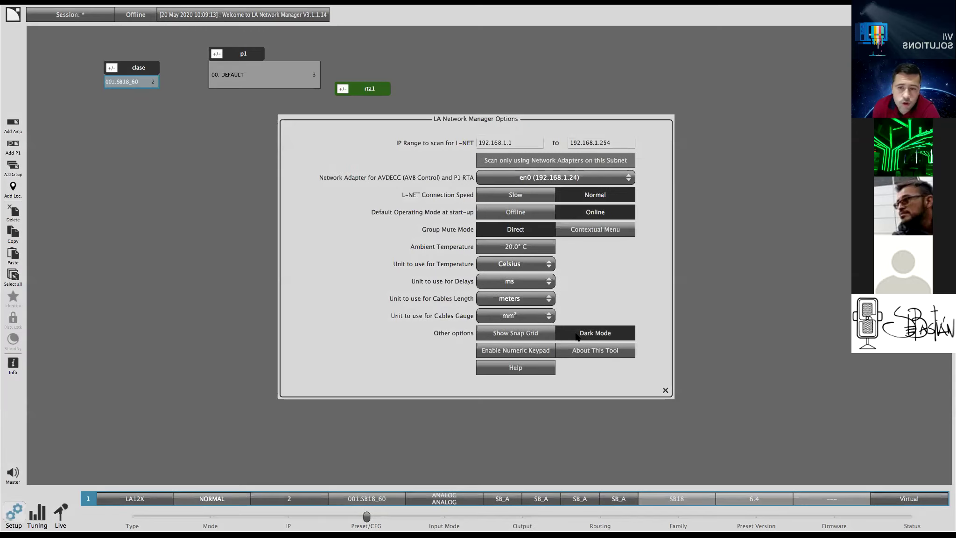
left_click(577, 335)
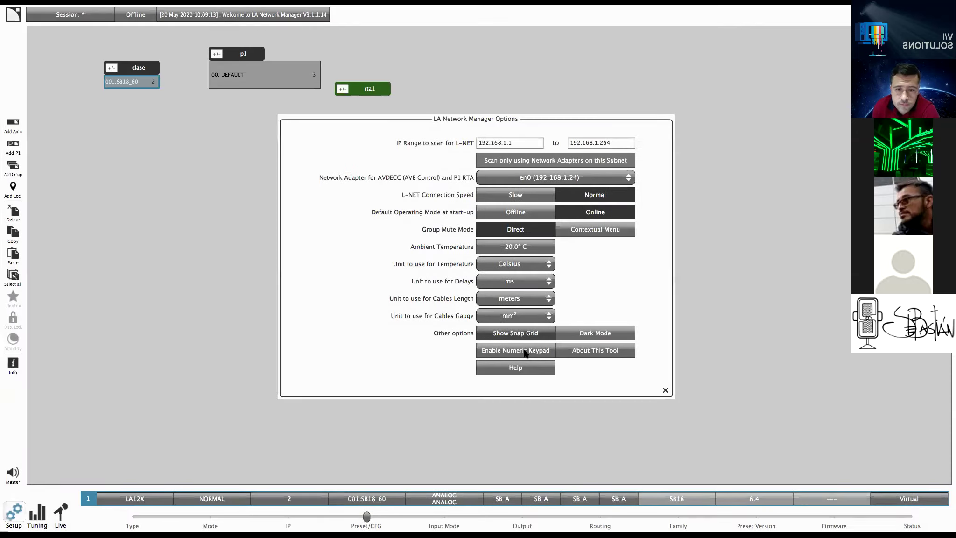
Step: Enable the numeric keypad and close the program options
left_click(526, 353)
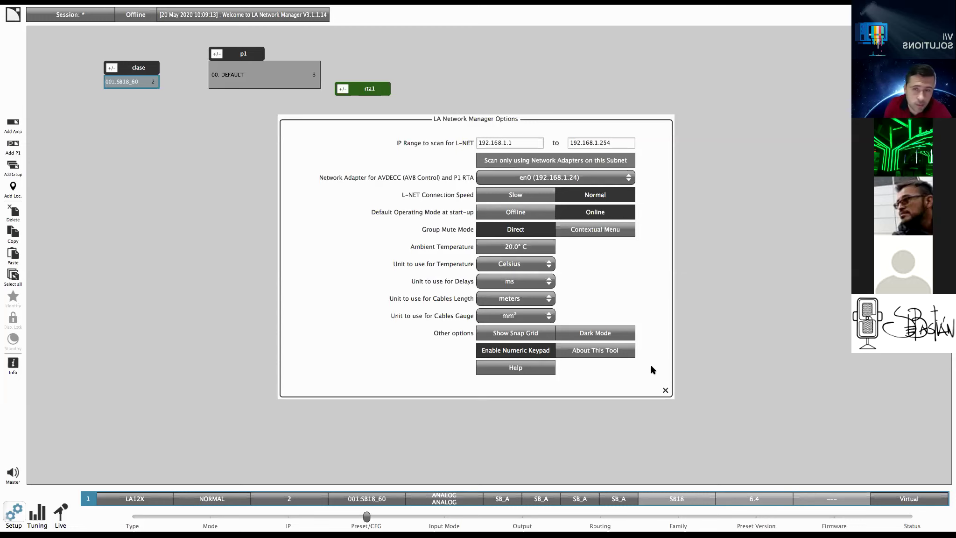
left_click(46, 15)
Step: Review the session commands and the main tool list, including Switch Configuration Tool and Register LA Network Manager
left_click(50, 16)
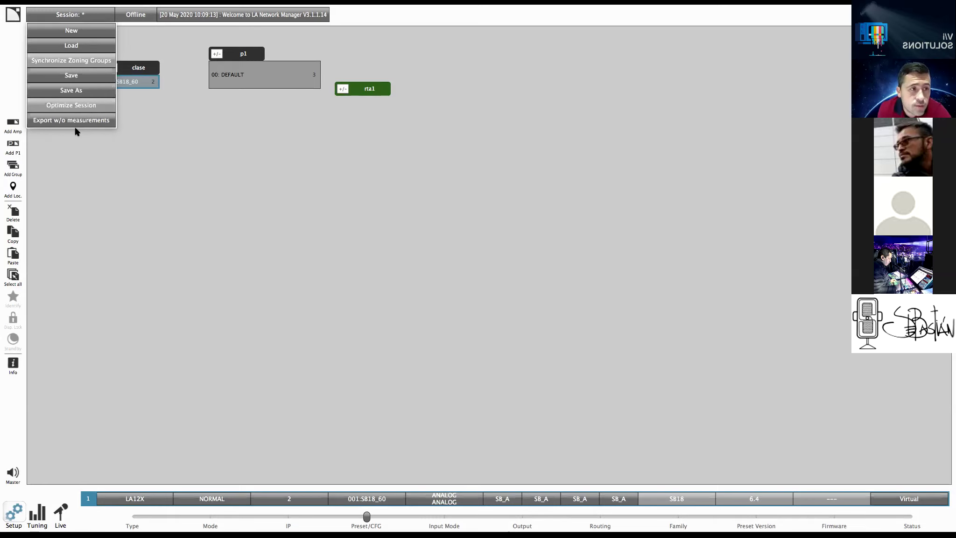
left_click(12, 16)
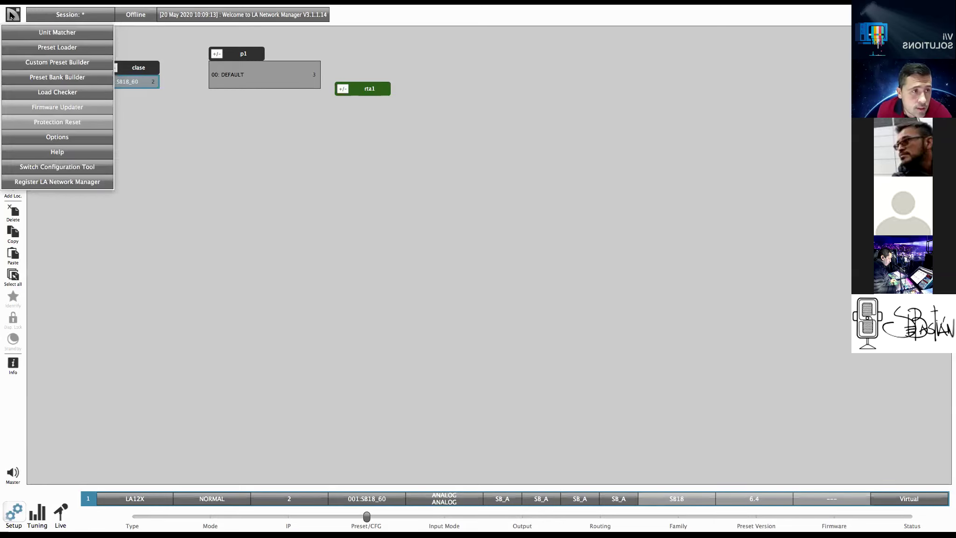
left_click(72, 168)
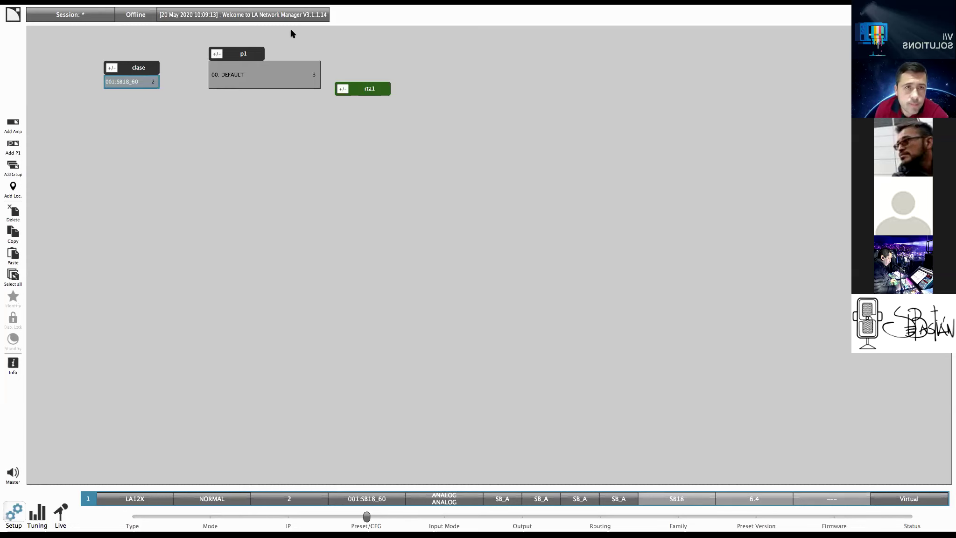
left_click(13, 14)
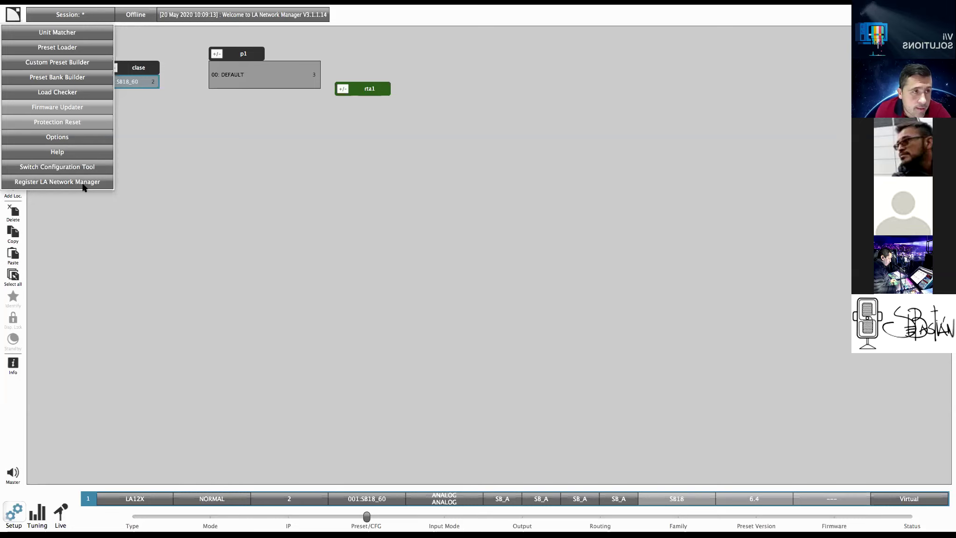
left_click(166, 173)
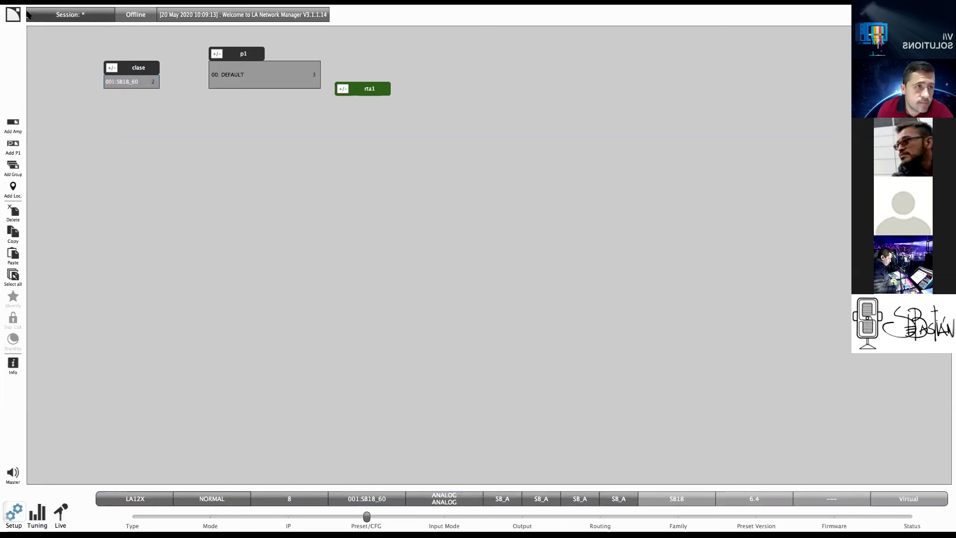
left_click(74, 19)
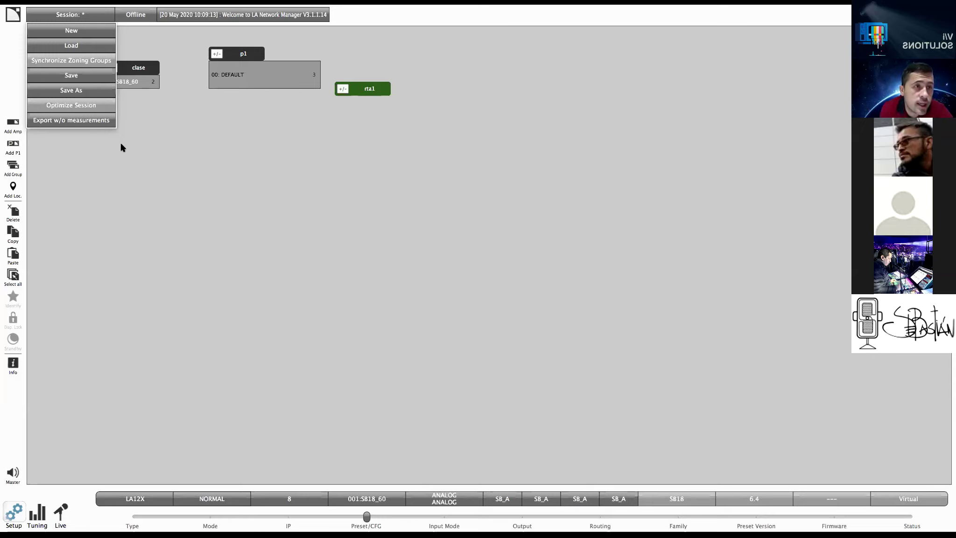
left_click(14, 19)
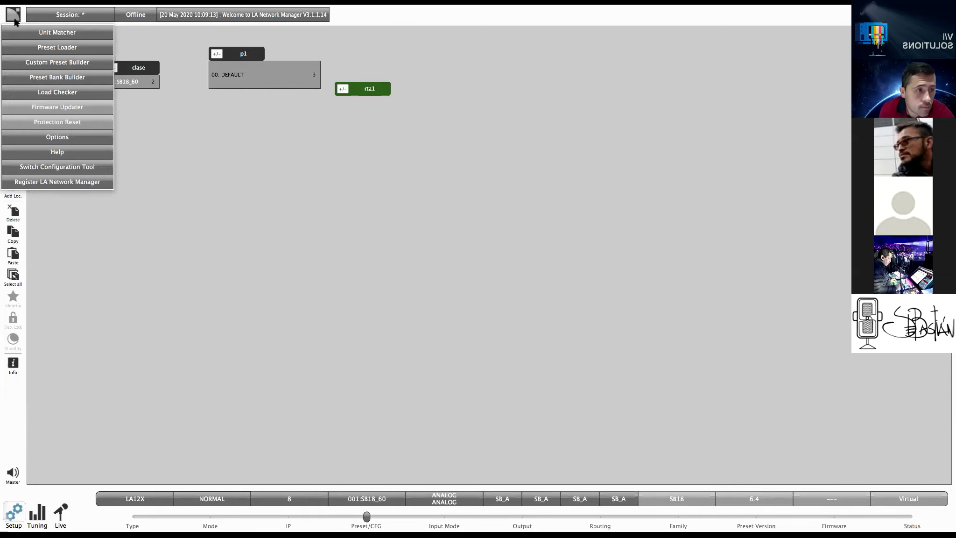
left_click(180, 136)
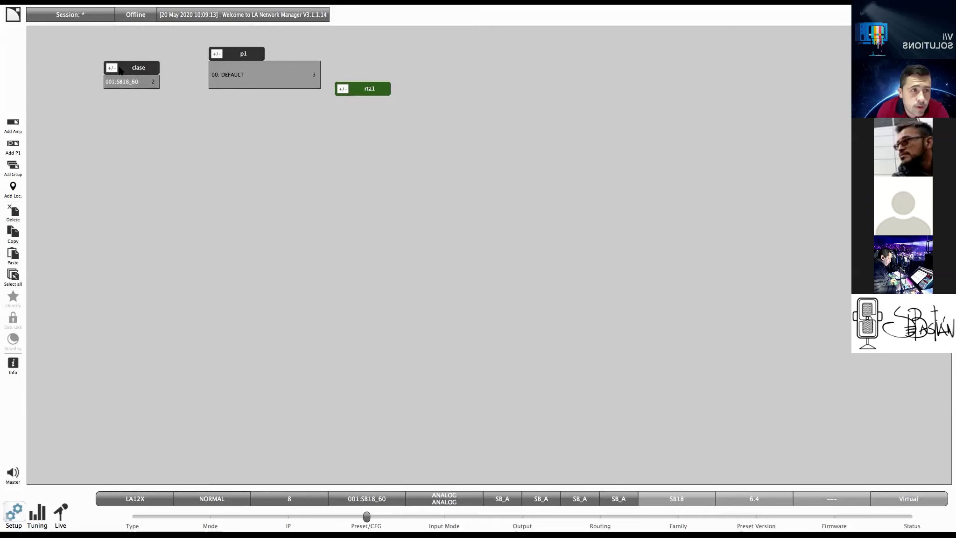
Step: Select the amplifier in group clase and view the units by Type, Mode, IP and Preset/CFG
left_click(132, 84)
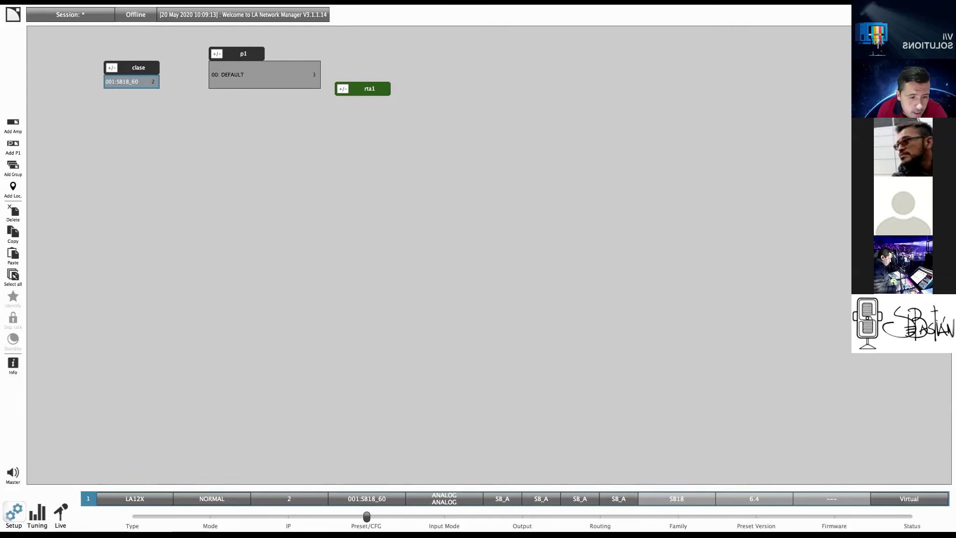
left_click(136, 517)
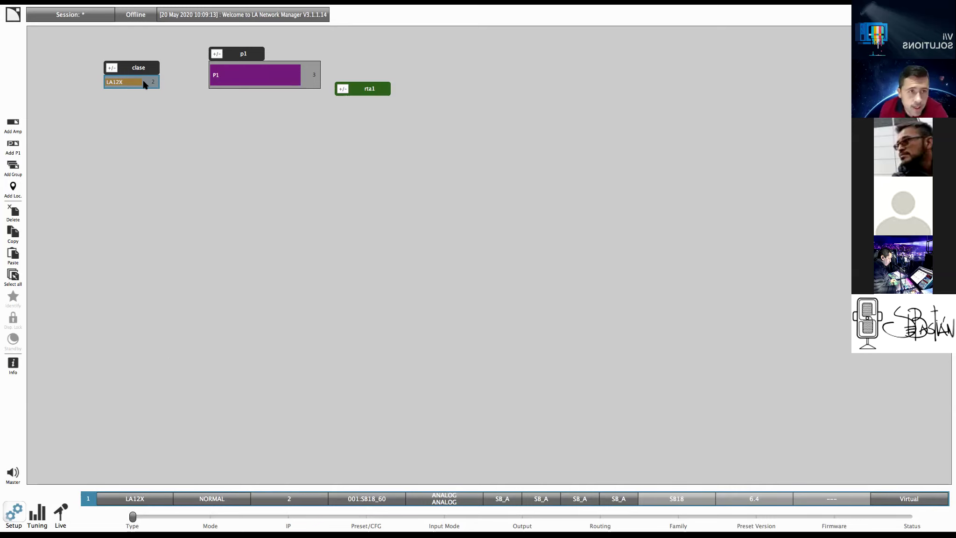
left_click(210, 517)
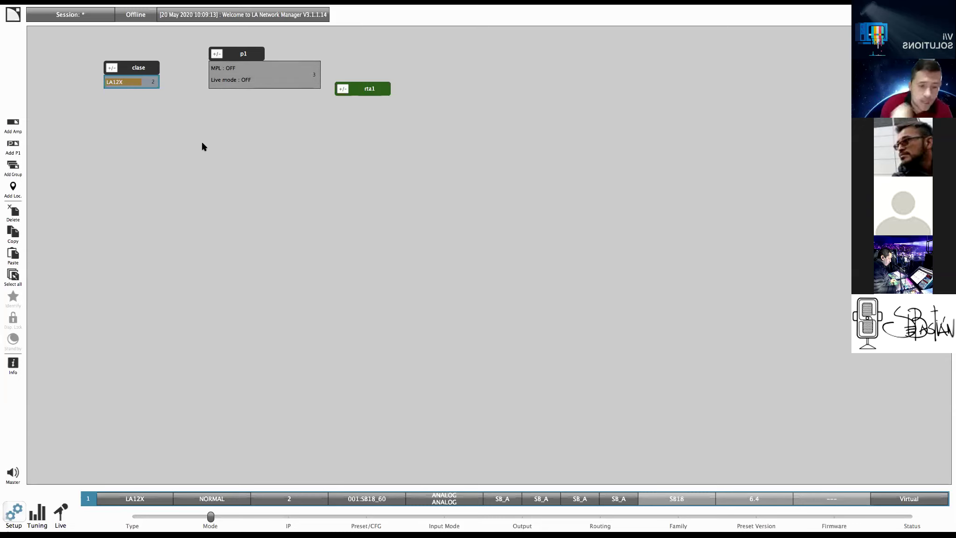
left_click(289, 516)
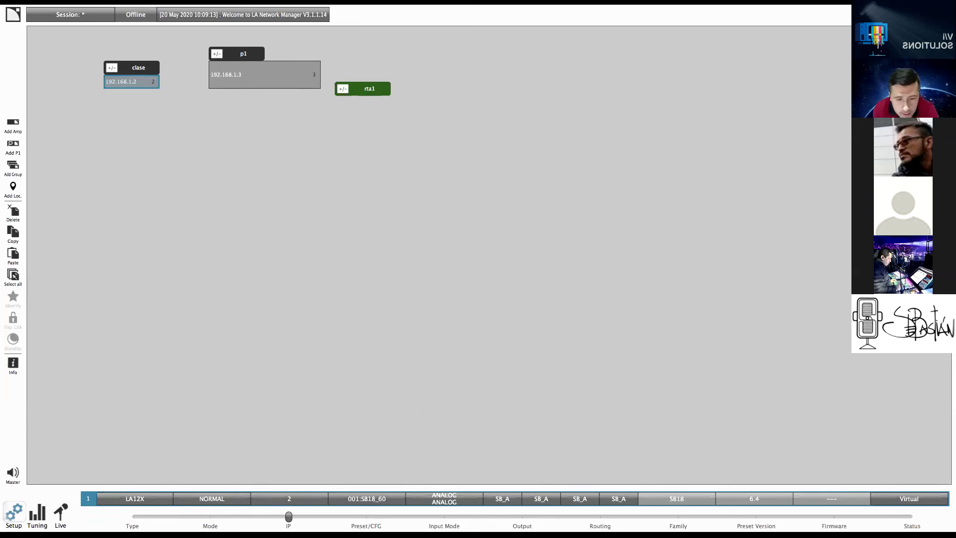
left_click(368, 517)
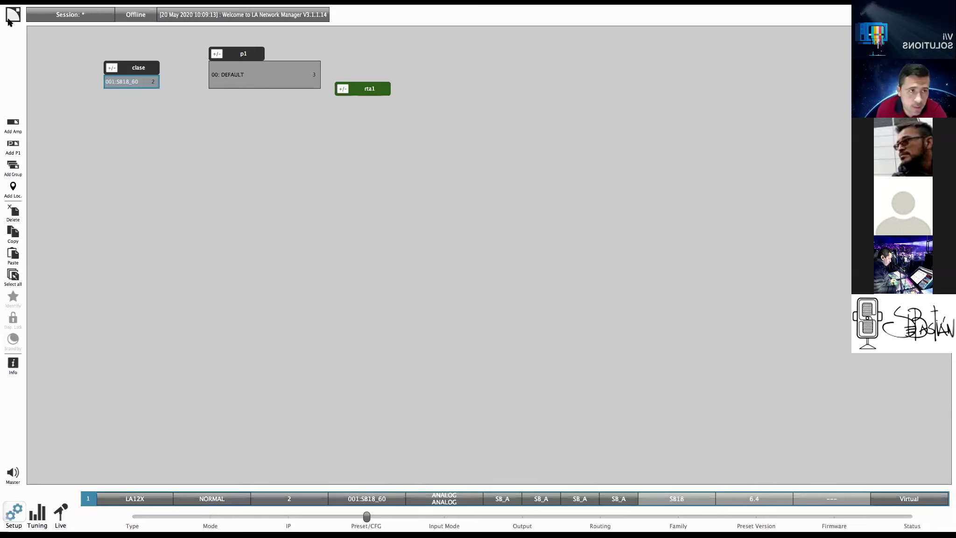
Step: Assign the K2 70 preset from the WST category to the LA12X amplifier in group clase
left_click(148, 122)
left_click(137, 85)
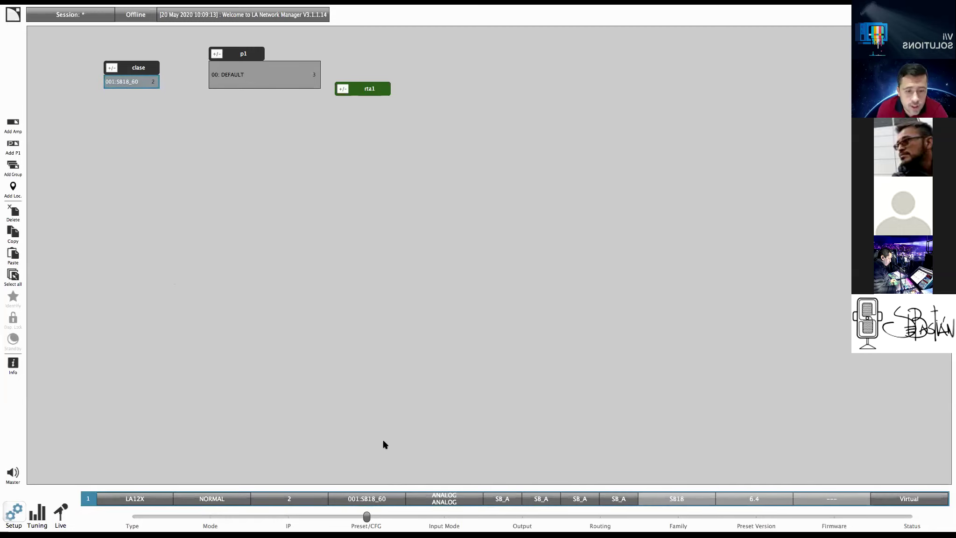
left_click(373, 498)
left_click(367, 328)
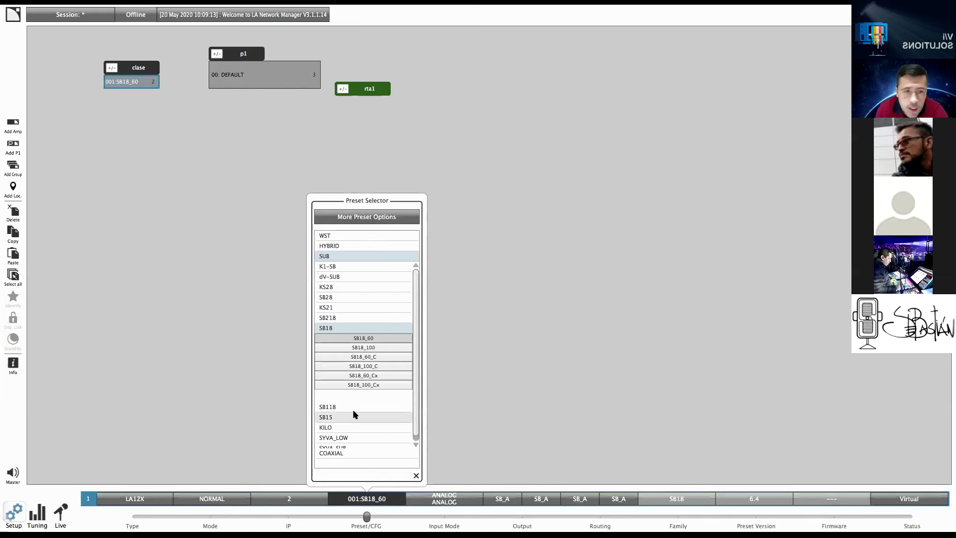
left_click(348, 236)
left_click(341, 256)
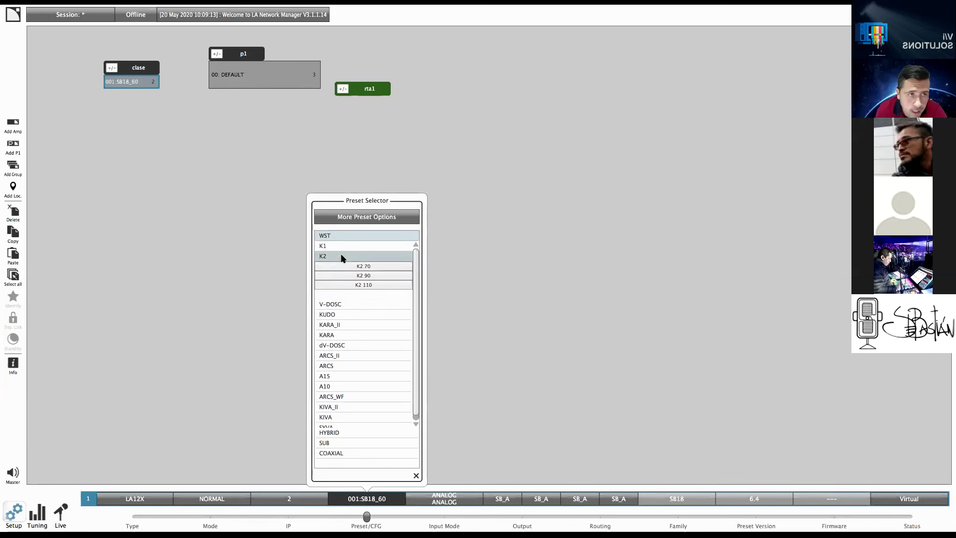
left_click(357, 267)
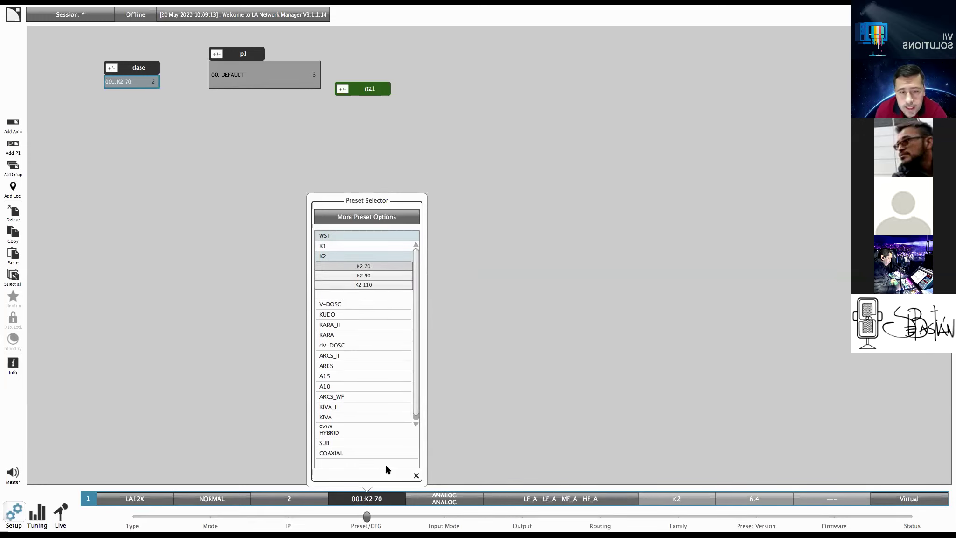
left_click(416, 475)
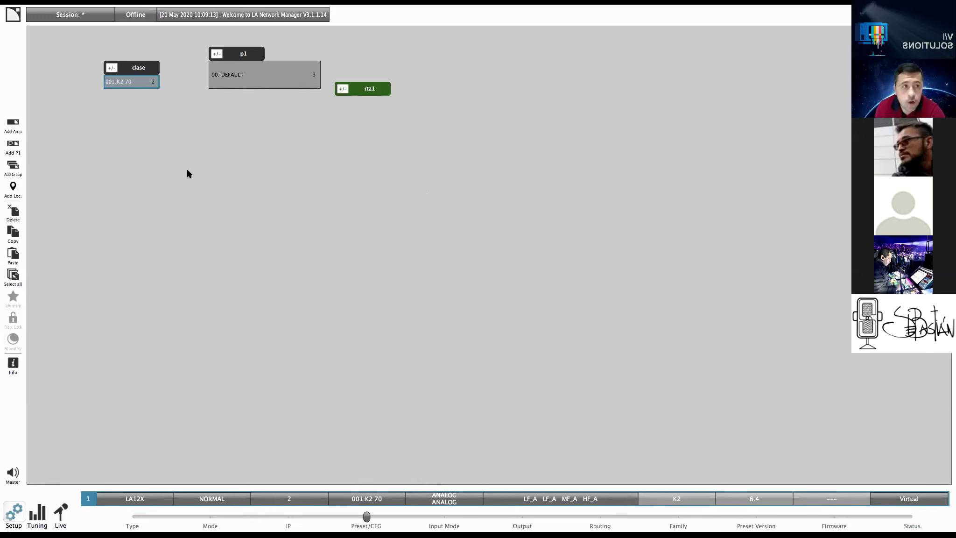
Step: Show the units by Input Mode and set the LA12X's AB and CD XLR inputs to AES/EBU
left_click(443, 522)
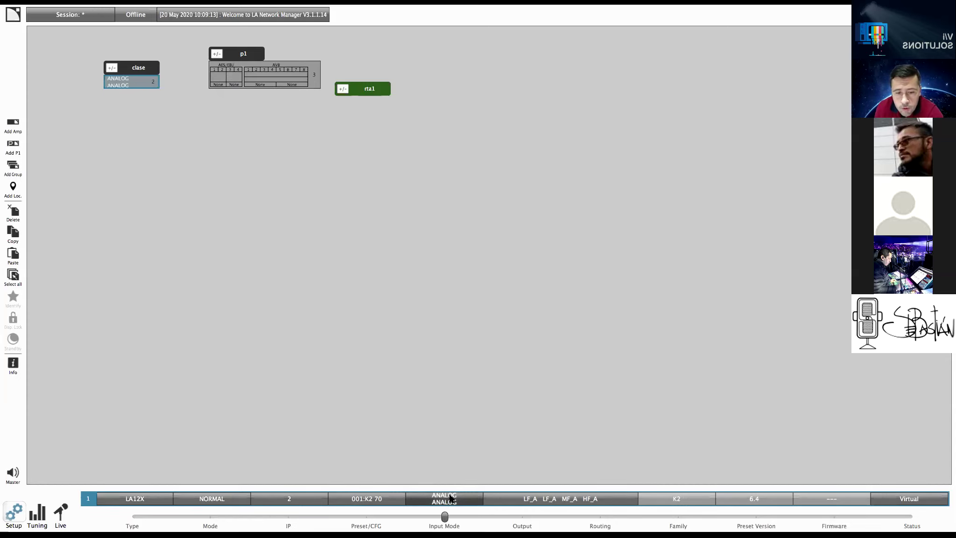
left_click(452, 499)
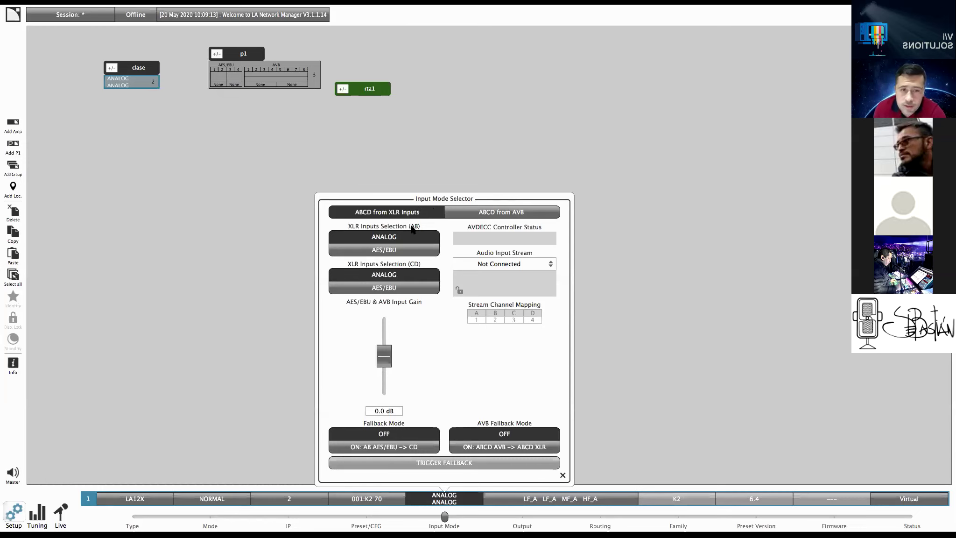
left_click(400, 253)
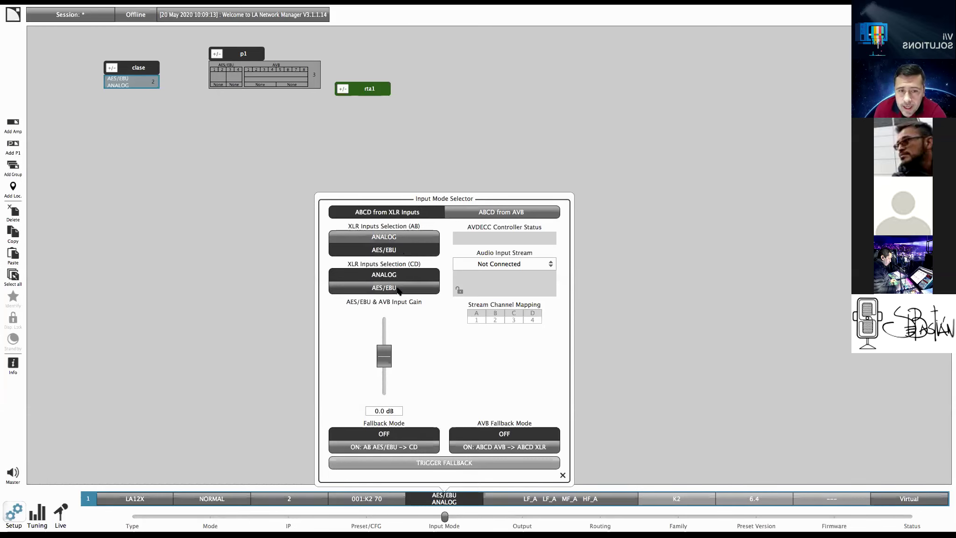
left_click(398, 288)
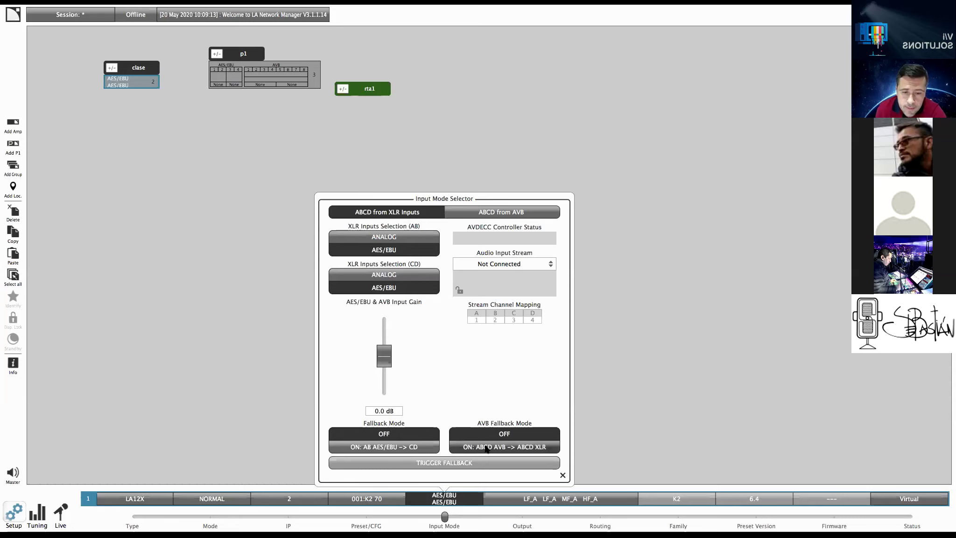
left_click(563, 476)
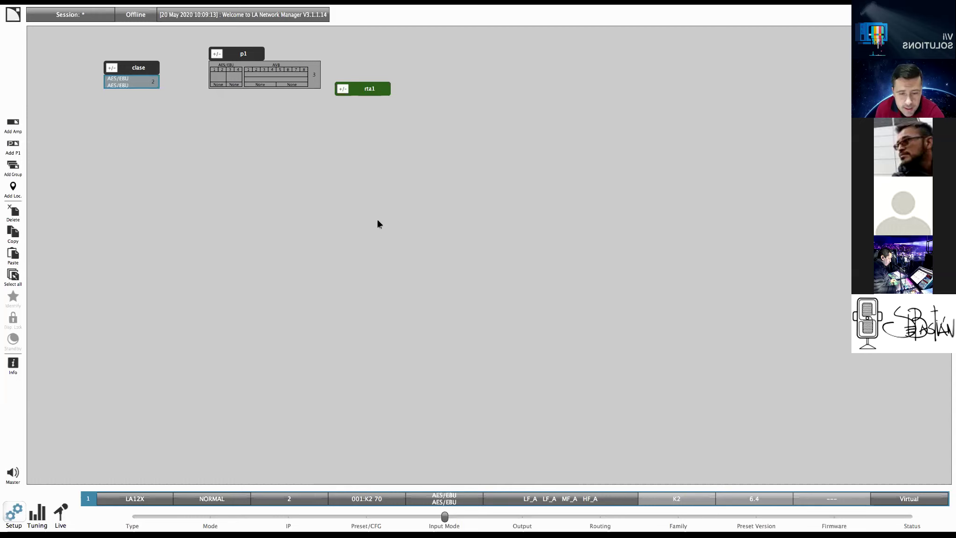
Step: Review the routing choices for the outputs of the K2 70 amplifier in group clase, keeping the current routing
left_click(534, 500)
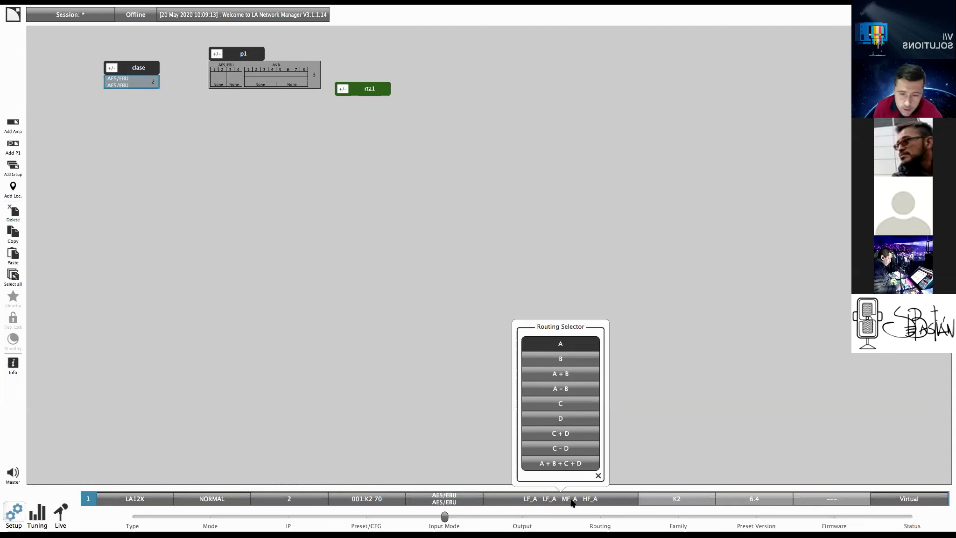
left_click(655, 459)
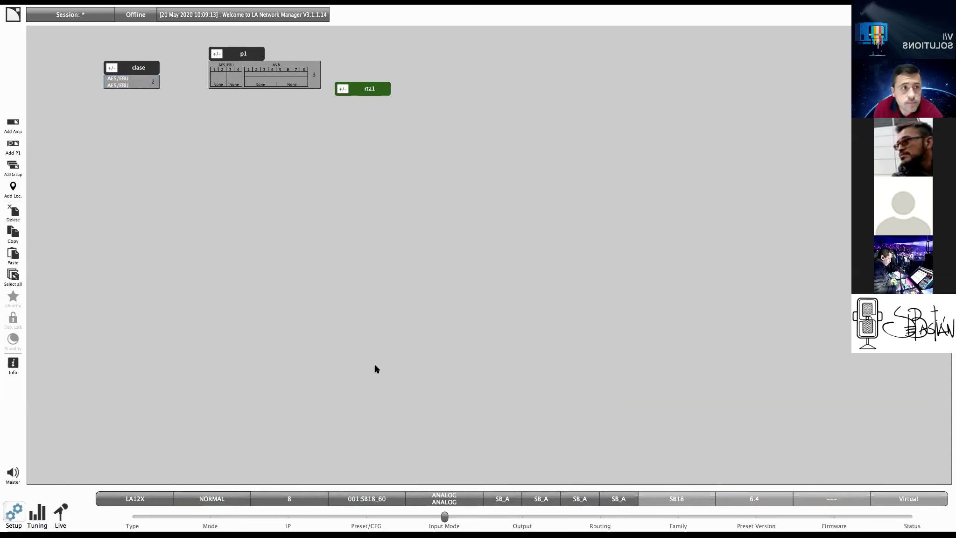
left_click(140, 82)
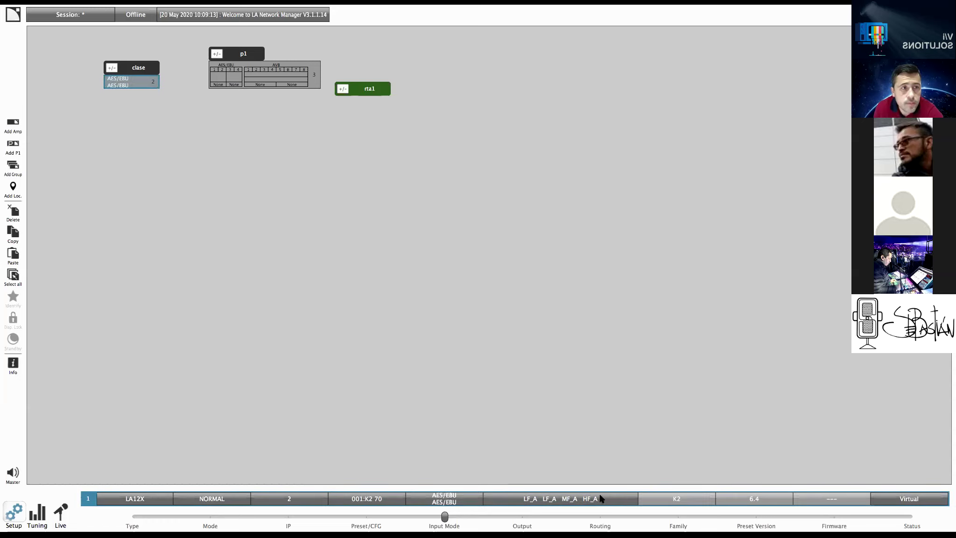
Step: View the units in the workspace by Output, Routing and Family
left_click(523, 516)
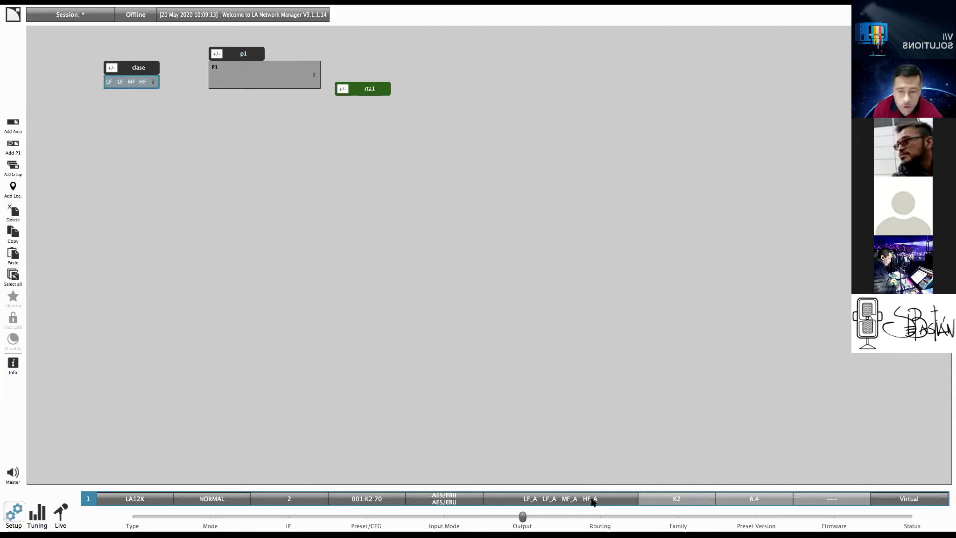
left_click(600, 518)
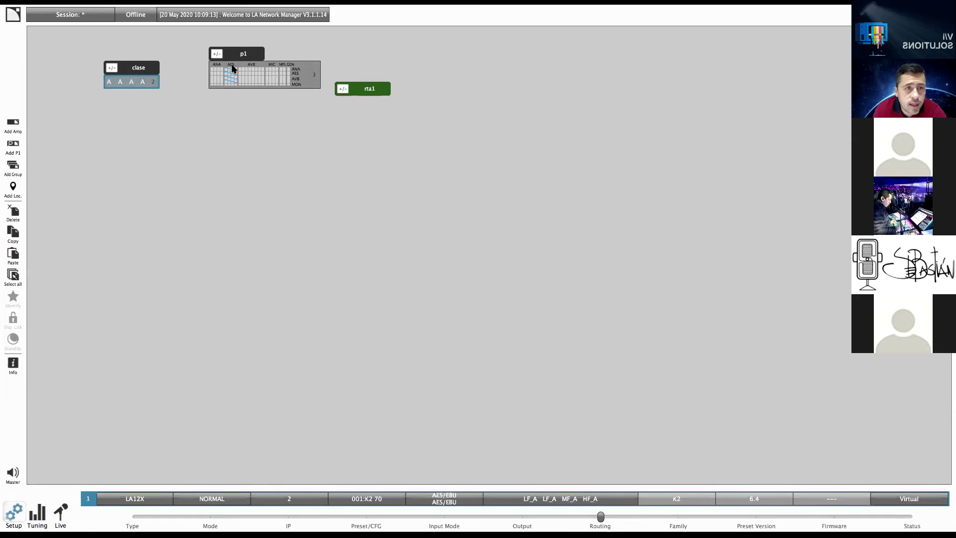
left_click(678, 517)
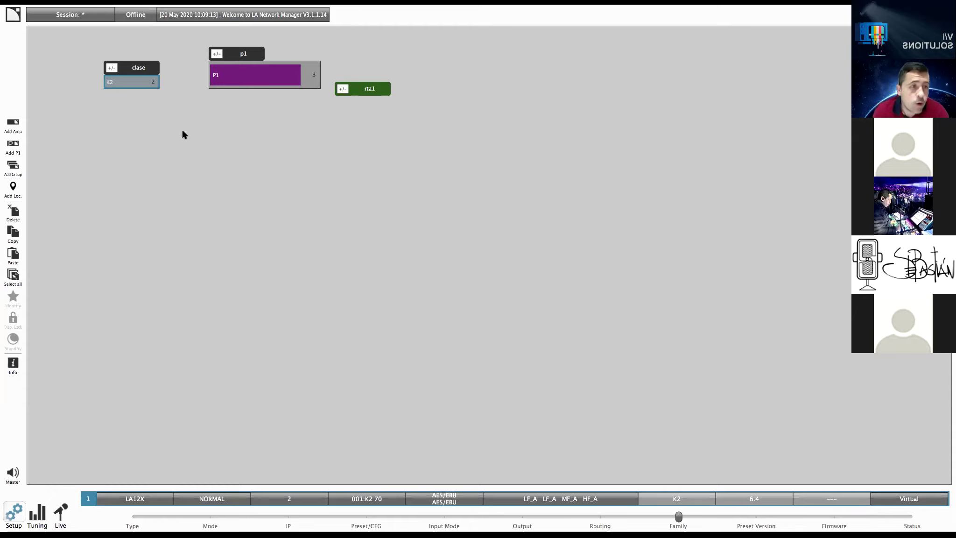
mouse_move(134, 87)
left_mouse_down()
mouse_move(139, 154)
mouse_move(133, 46)
mouse_move(134, 76)
left_mouse_up()
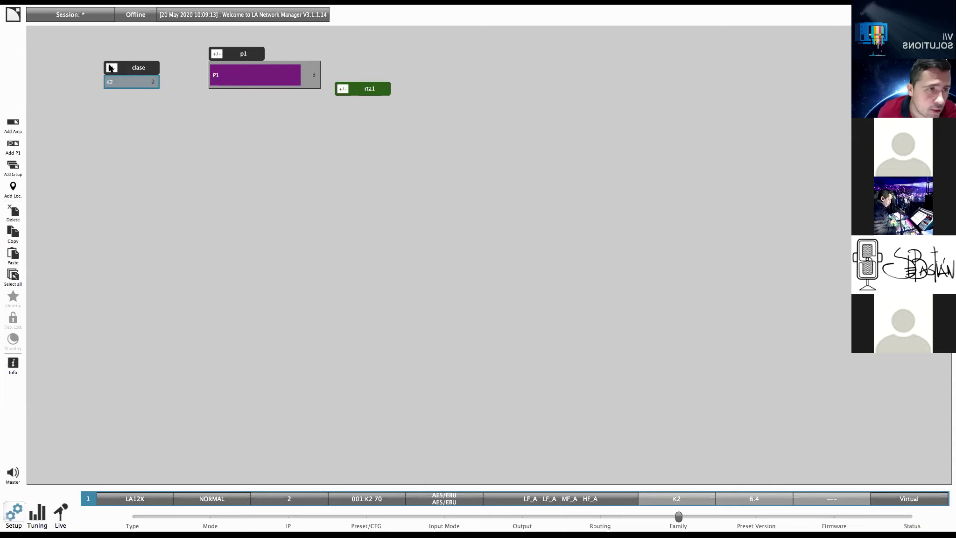
Step: Open group clase for membership editing to review which amplifier outputs belong to it, and leave the editing mode
left_click(110, 68)
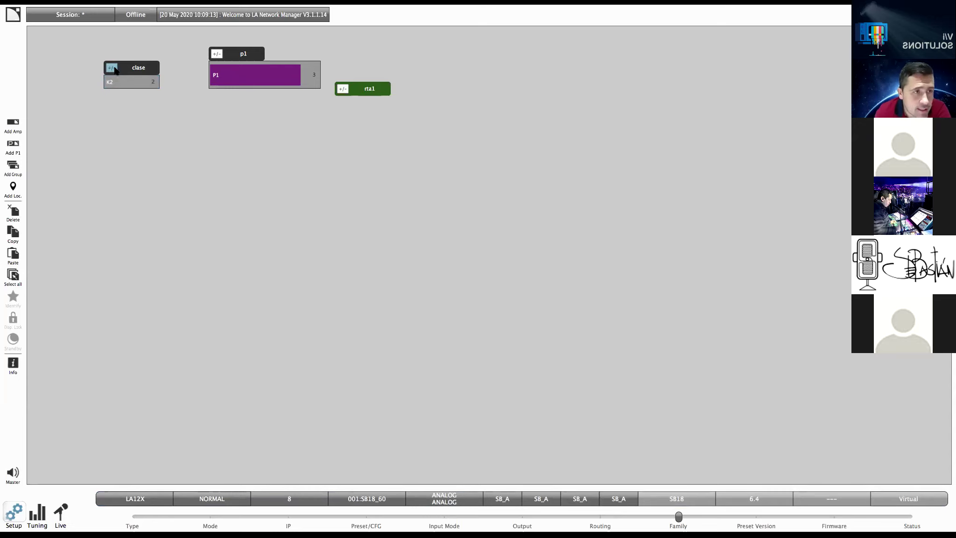
left_click(117, 83)
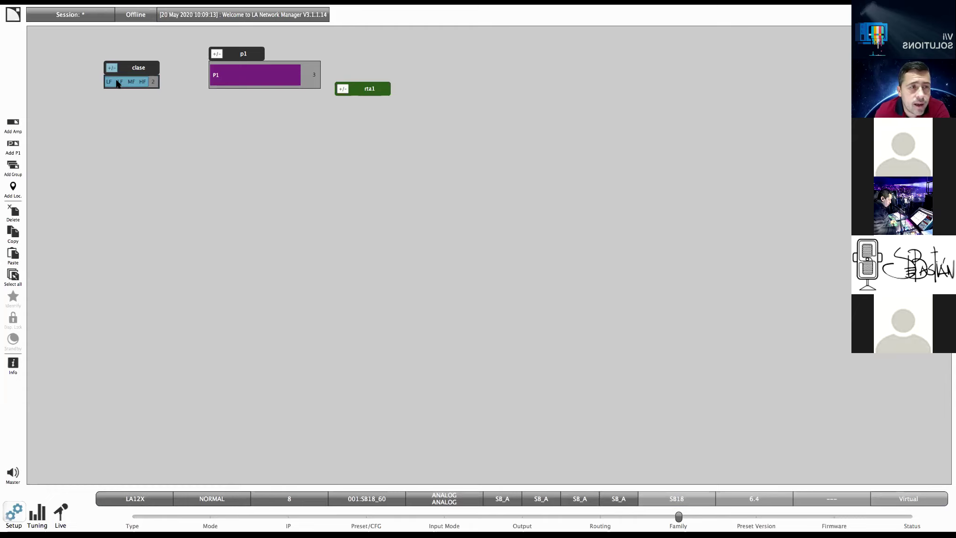
left_click(115, 117)
left_click(111, 68)
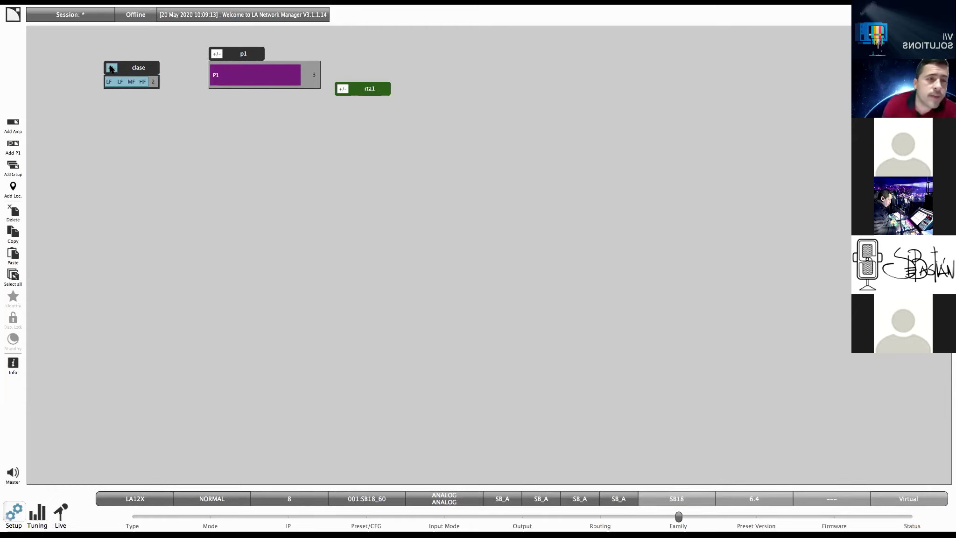
left_click(115, 117)
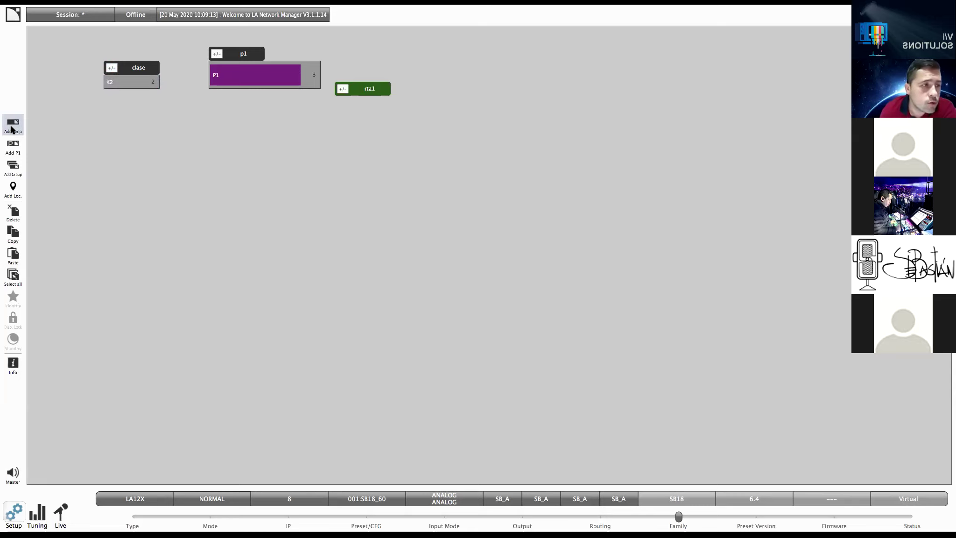
Step: Add a virtual LA12X amplifier with the SB18_60 preset to the workspace and assign all four of its outputs to group clase
left_click(12, 125)
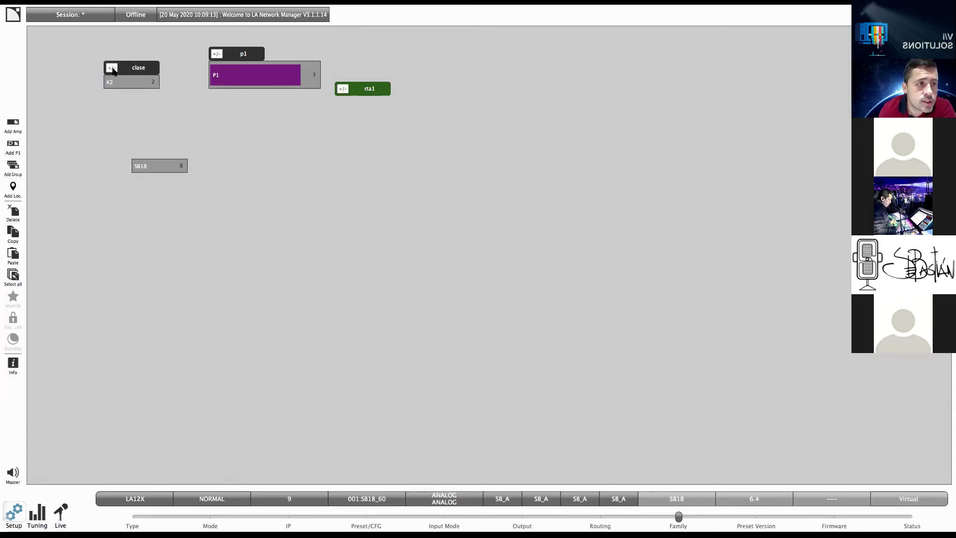
left_click(112, 69)
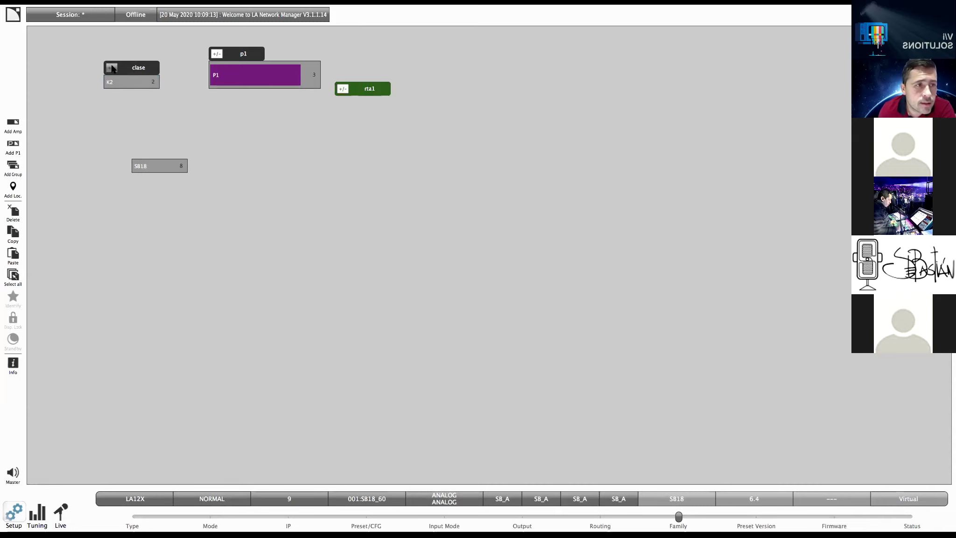
left_click_drag(109, 80, 134, 96)
left_click(112, 68)
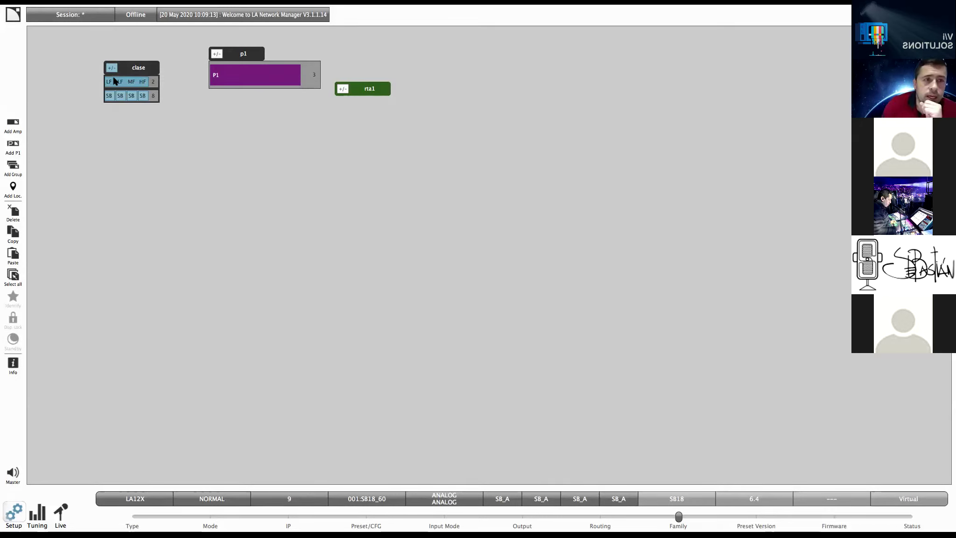
left_click(164, 84)
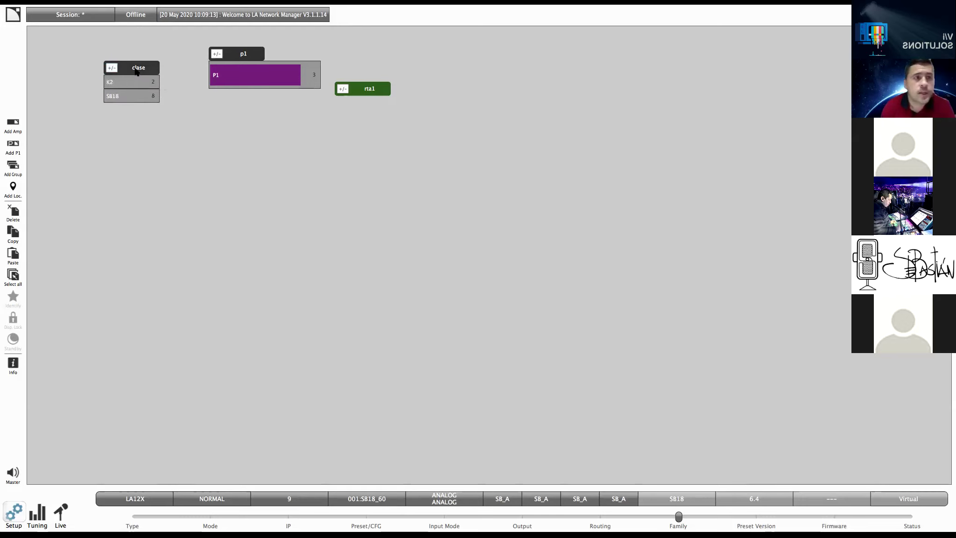